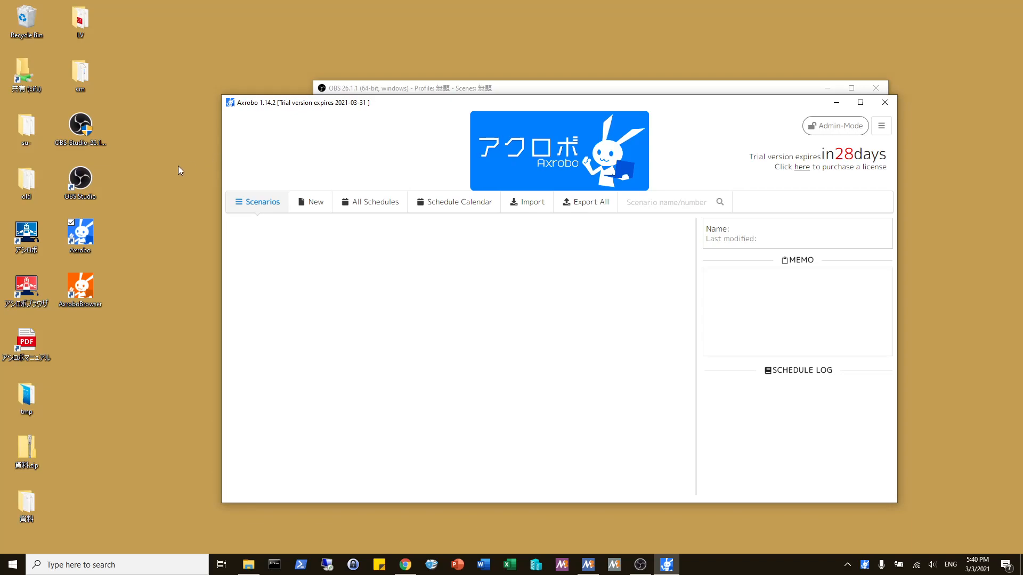
Step: Add a new account in OAuth2 Management and start authorizing the app for the Google Gmail service
{"action": "left_click", "coordinate": [43, 237]}
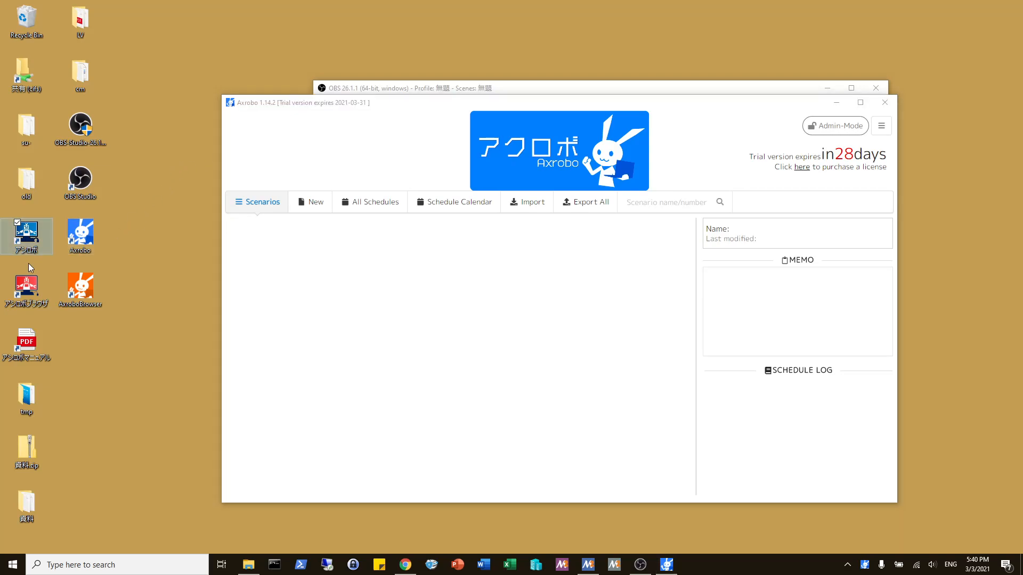
{"action": "left_click", "coordinate": [486, 174]}
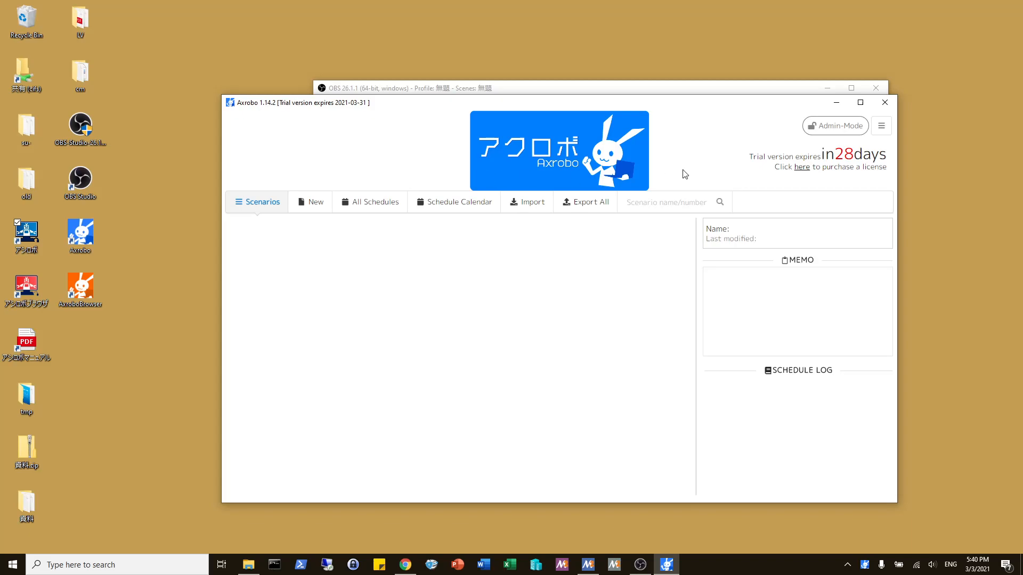
{"action": "left_click", "coordinate": [881, 126]}
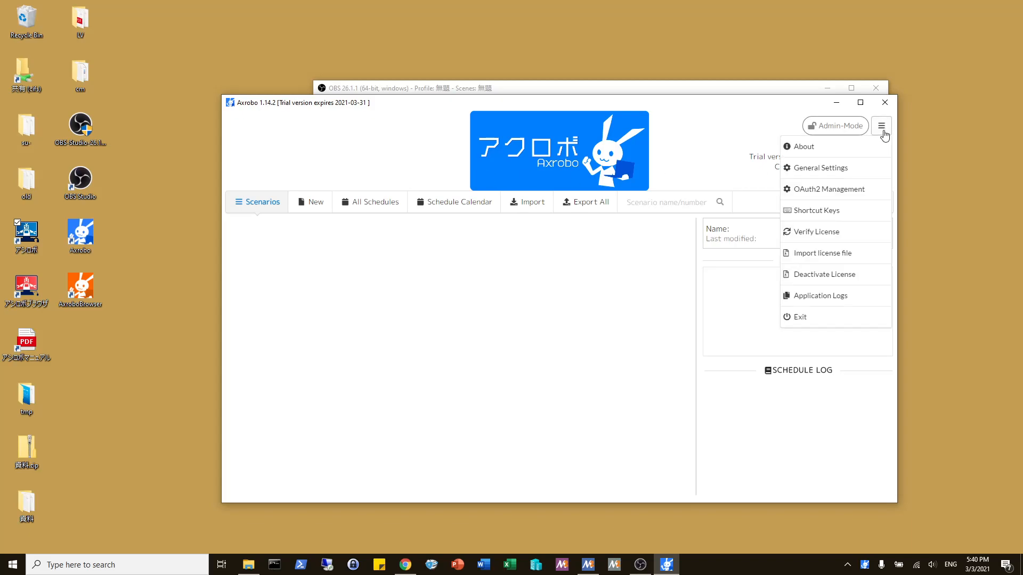
{"action": "left_click", "coordinate": [853, 192]}
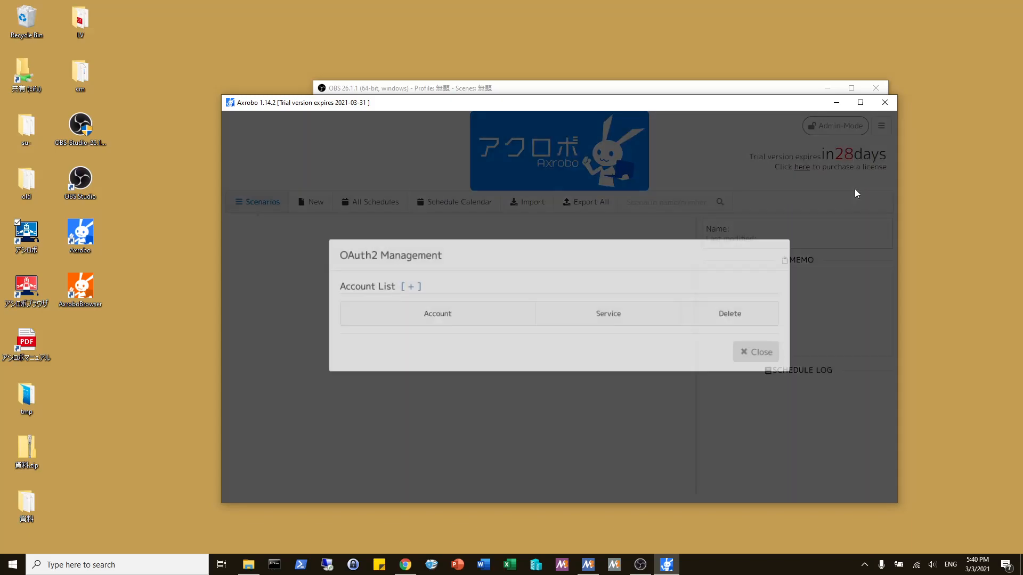
{"action": "left_click", "coordinate": [405, 288]}
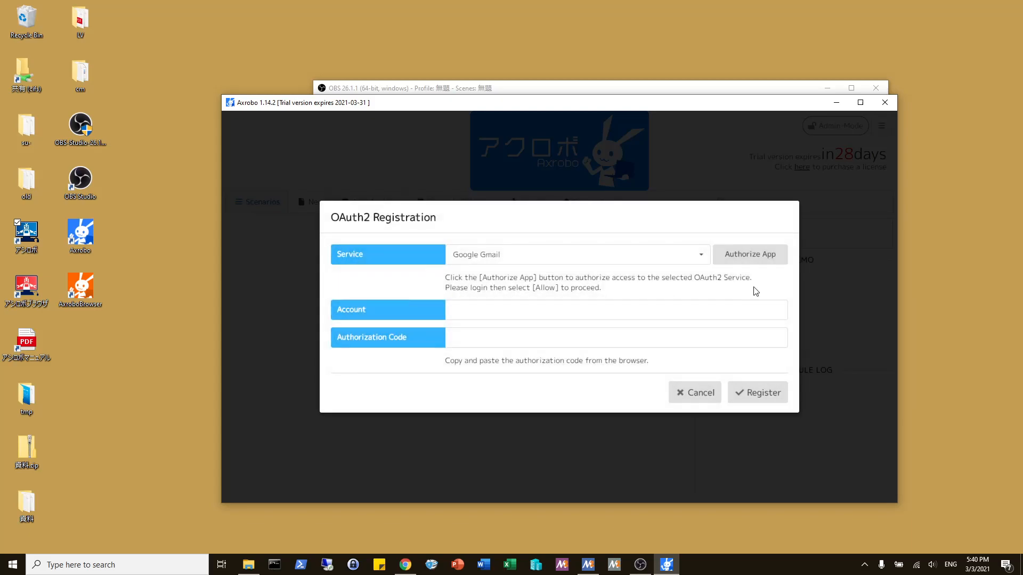
{"action": "left_click", "coordinate": [752, 260]}
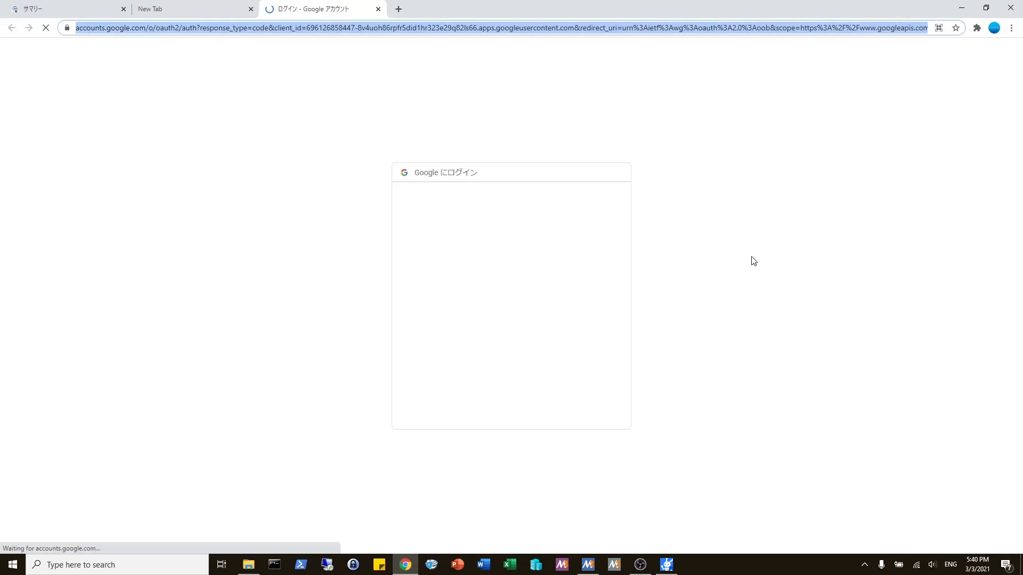
Step: Switch the language of the Google sign-in page to English (United States)
{"action": "left_click", "coordinate": [452, 91]}
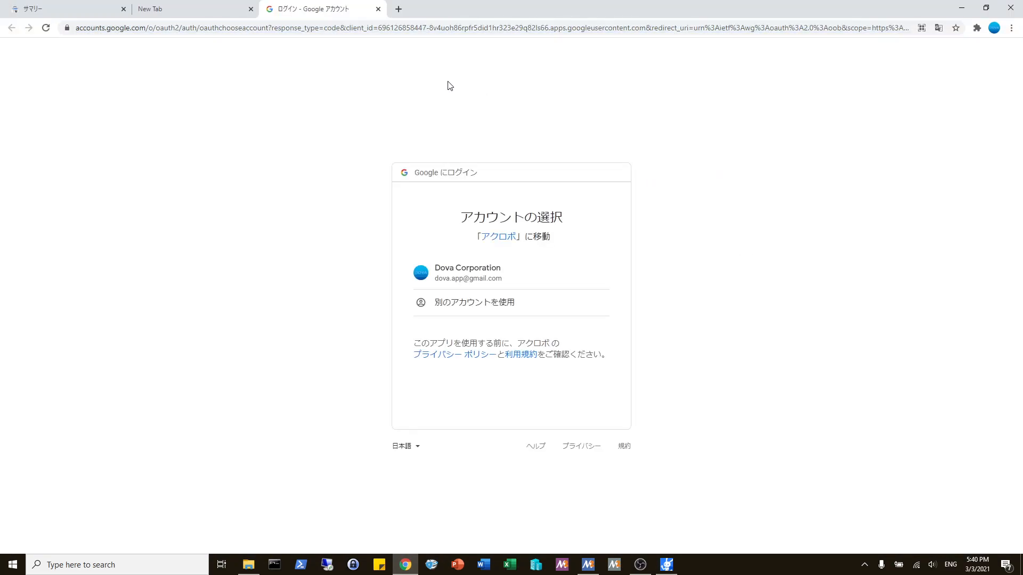
{"action": "left_click", "coordinate": [403, 446]}
{"action": "scroll", "coordinate": [415, 351], "scroll_direction": "up", "scroll_amount": 6}
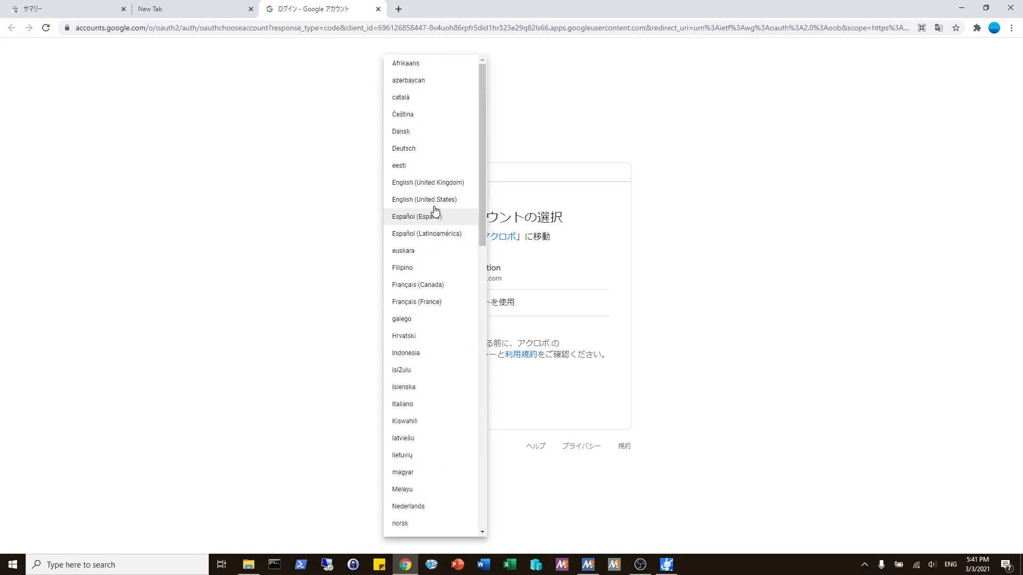
{"action": "left_click", "coordinate": [436, 201]}
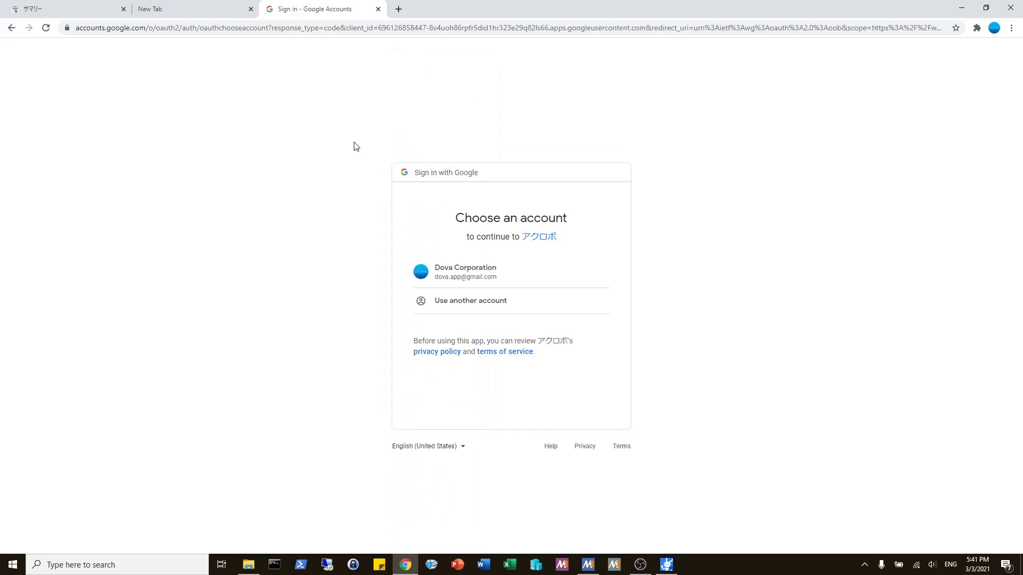
Step: Check the sign-in page's web address and the name of the app requesting access
{"action": "left_click_drag", "start_coordinate": [378, 27], "coordinate": [644, 37]}
{"action": "left_click", "coordinate": [701, 155]}
{"action": "left_click_drag", "start_coordinate": [563, 238], "coordinate": [520, 240]}
{"action": "left_click", "coordinate": [520, 245]}
Step: Open the app's privacy policy and examine its Google Gmail section, including the product name and the Limited Use clause
{"action": "left_click", "coordinate": [433, 353]}
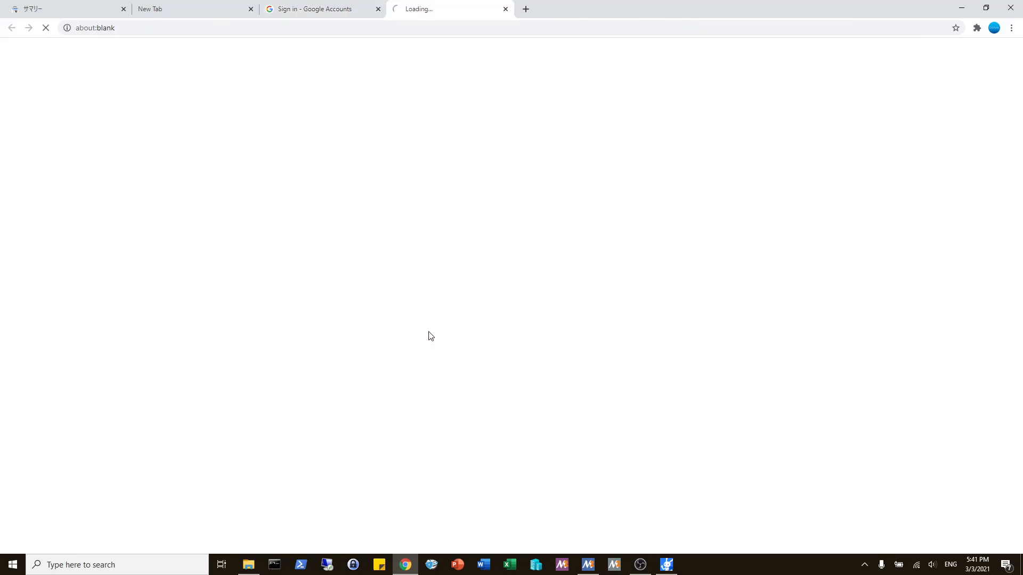
{"action": "scroll", "coordinate": [411, 253], "scroll_direction": "down", "scroll_amount": 15}
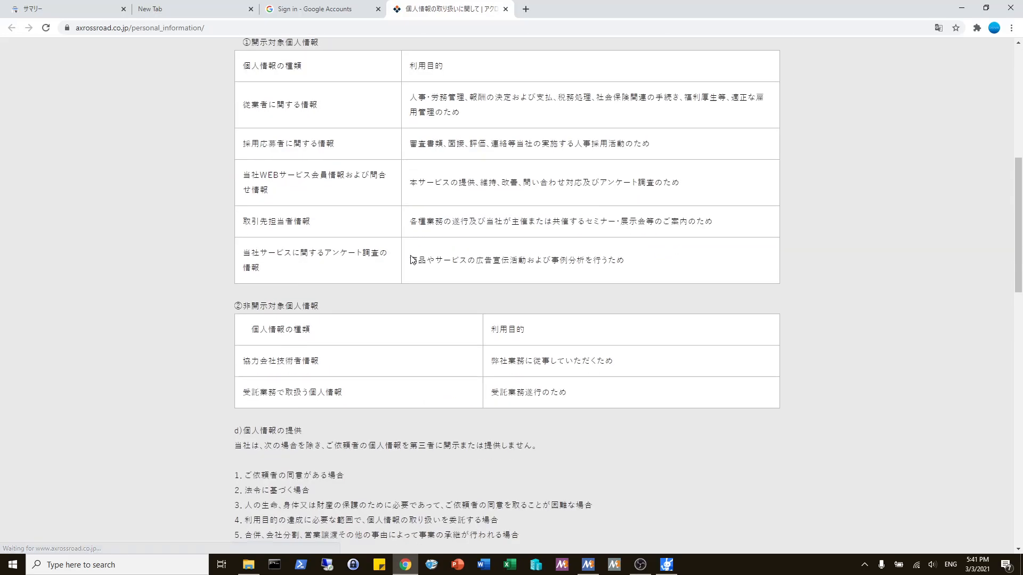
{"action": "scroll", "coordinate": [410, 261], "scroll_direction": "down", "scroll_amount": 7}
{"action": "scroll", "coordinate": [408, 259], "scroll_direction": "down", "scroll_amount": 6}
{"action": "scroll", "coordinate": [439, 282], "scroll_direction": "up", "scroll_amount": 4}
{"action": "scroll", "coordinate": [439, 282], "scroll_direction": "up", "scroll_amount": 2}
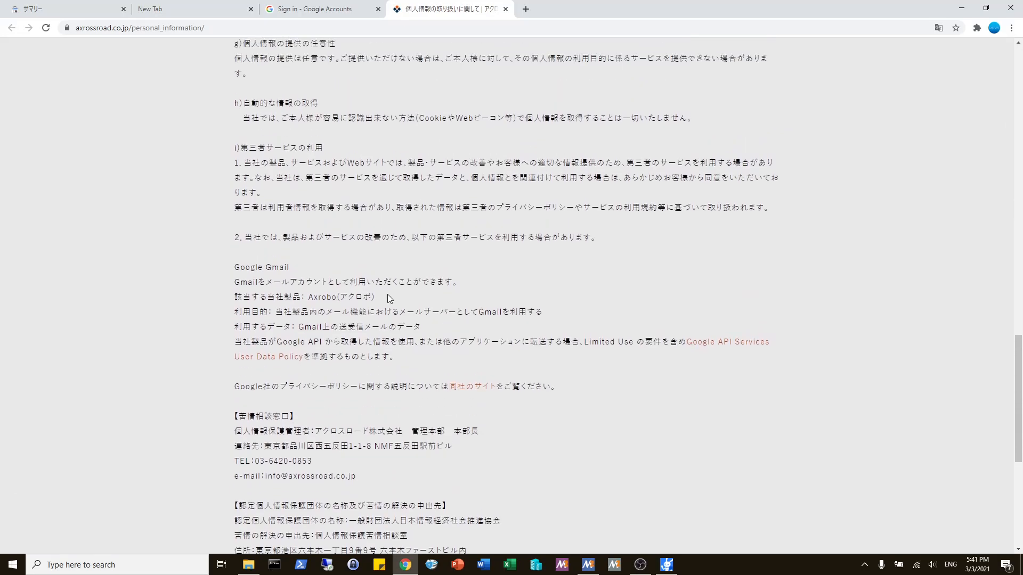
{"action": "left_click_drag", "start_coordinate": [318, 297], "coordinate": [389, 301]}
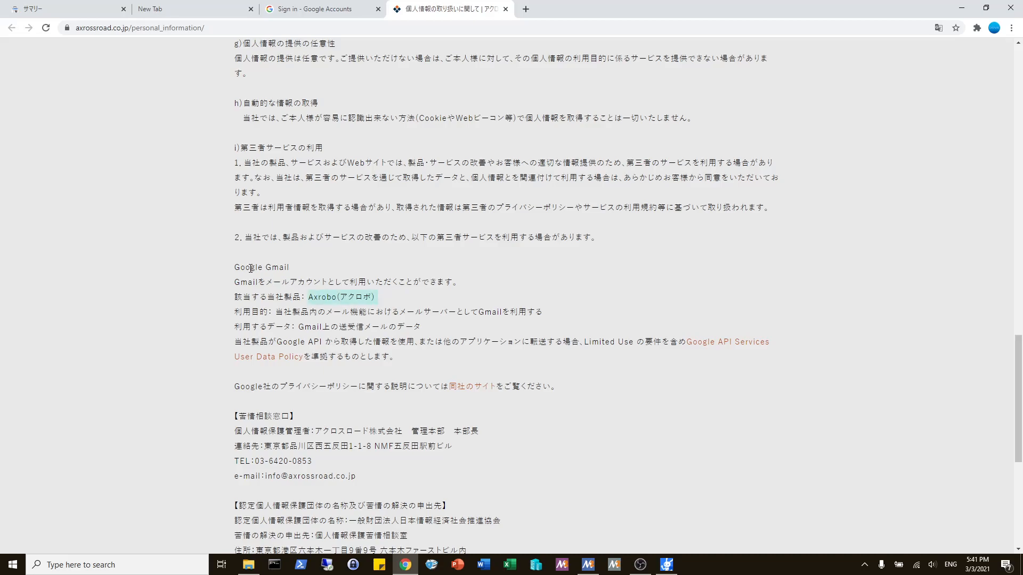
{"action": "left_click_drag", "start_coordinate": [294, 271], "coordinate": [207, 273]}
{"action": "left_click", "coordinate": [363, 296]}
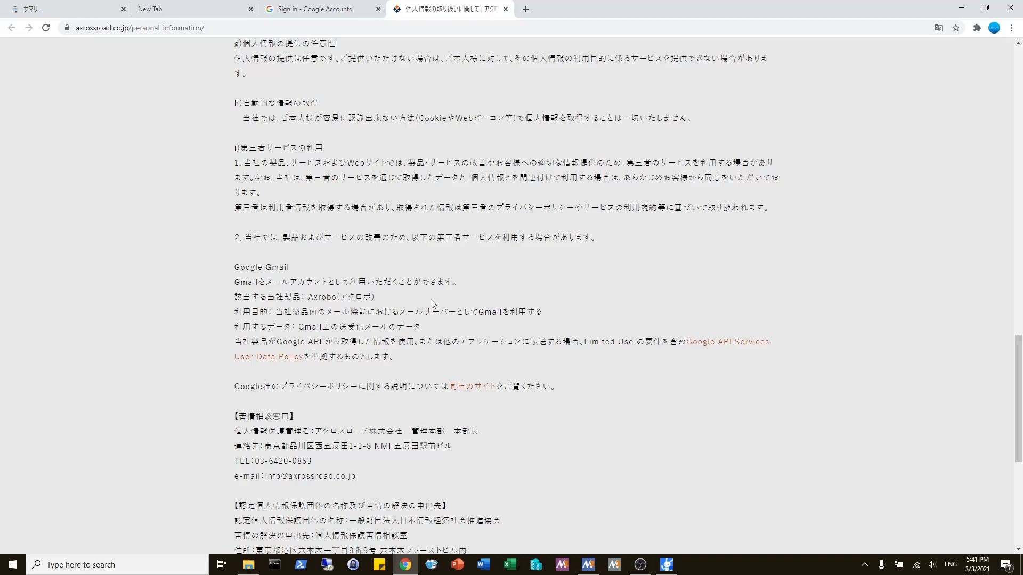
{"action": "left_click_drag", "start_coordinate": [585, 343], "coordinate": [632, 347]}
{"action": "left_click", "coordinate": [494, 331]}
Step: Look through the app's terms of service from the Google sign-in page, and return to the account selection
{"action": "left_click", "coordinate": [321, 14]}
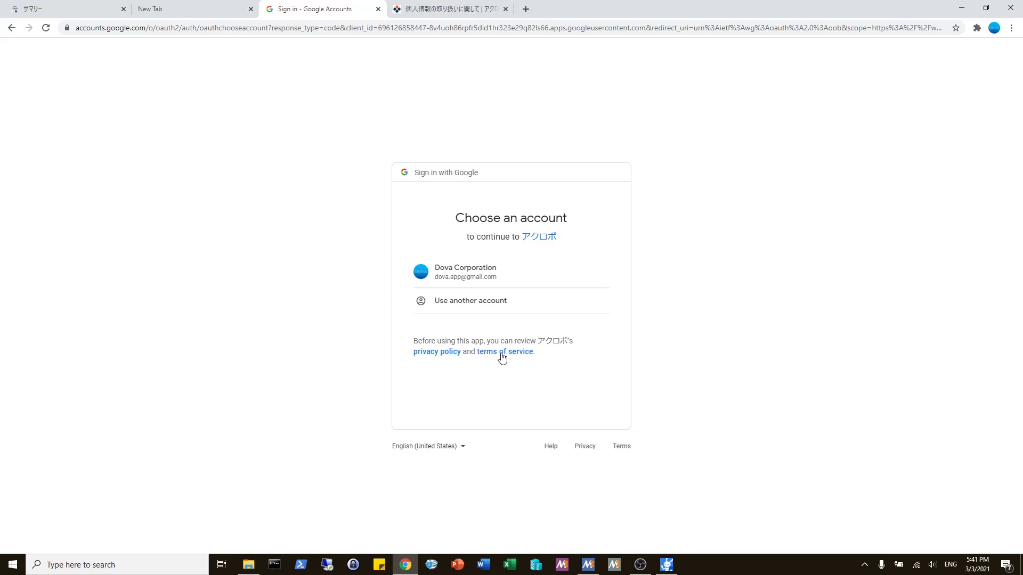
{"action": "left_click", "coordinate": [501, 352]}
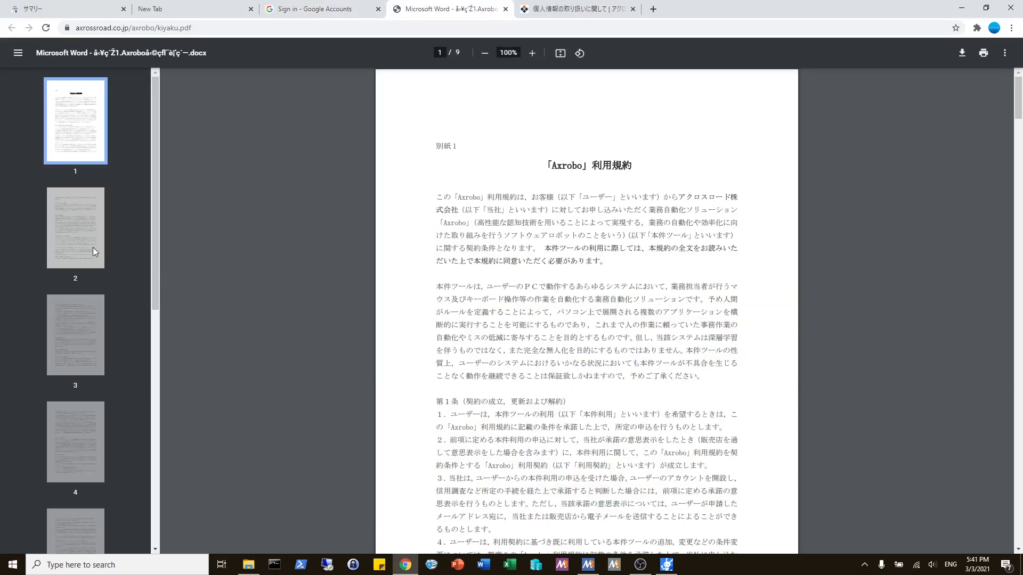
{"action": "left_click", "coordinate": [91, 249]}
{"action": "left_click", "coordinate": [84, 300]}
{"action": "left_click", "coordinate": [306, 8]}
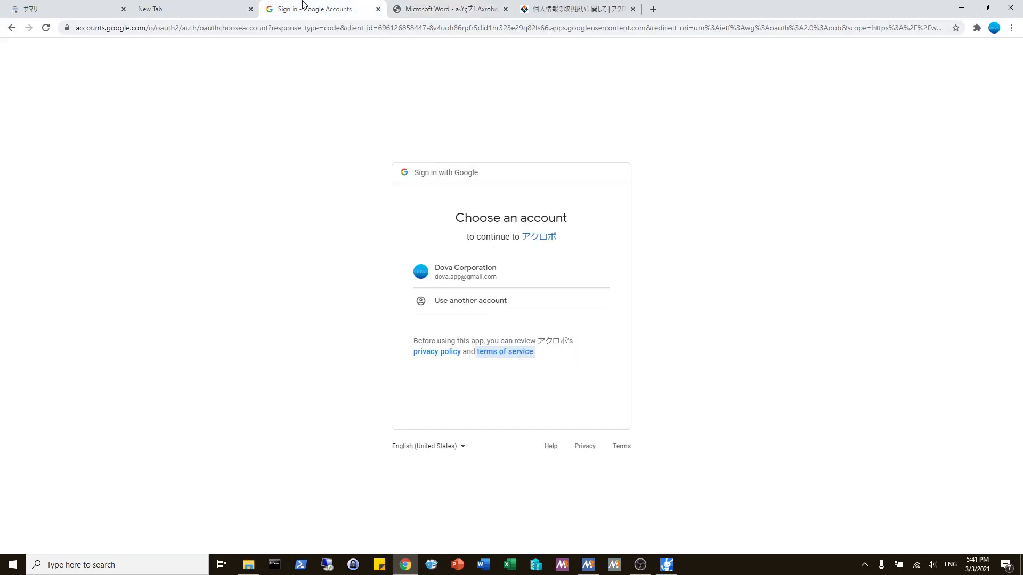
Step: Sign in with the listed Google account, continue past the unverified-app page, and allow viewing and modifying but not deleting email
{"action": "left_click", "coordinate": [486, 269]}
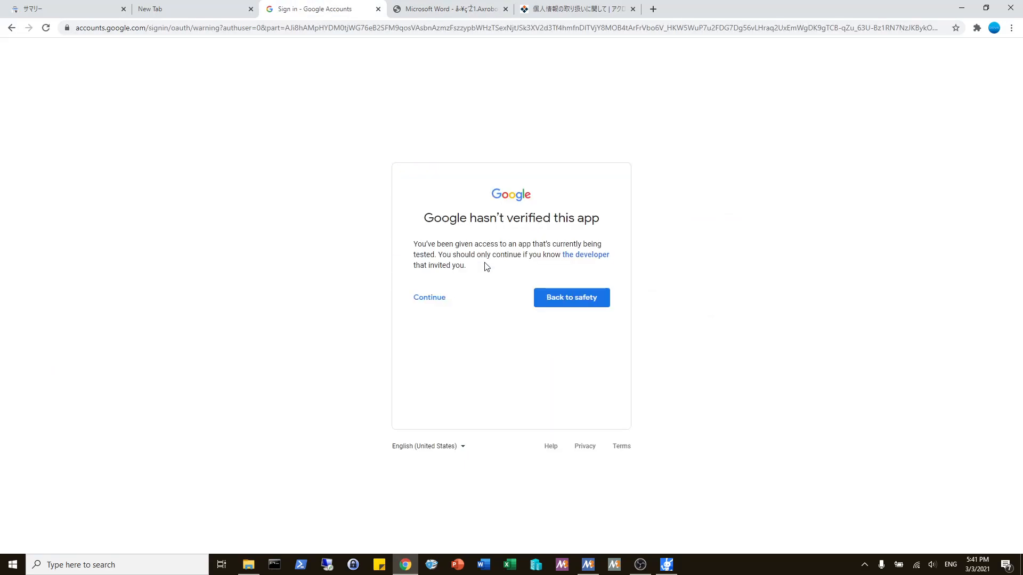
{"action": "left_click", "coordinate": [435, 297]}
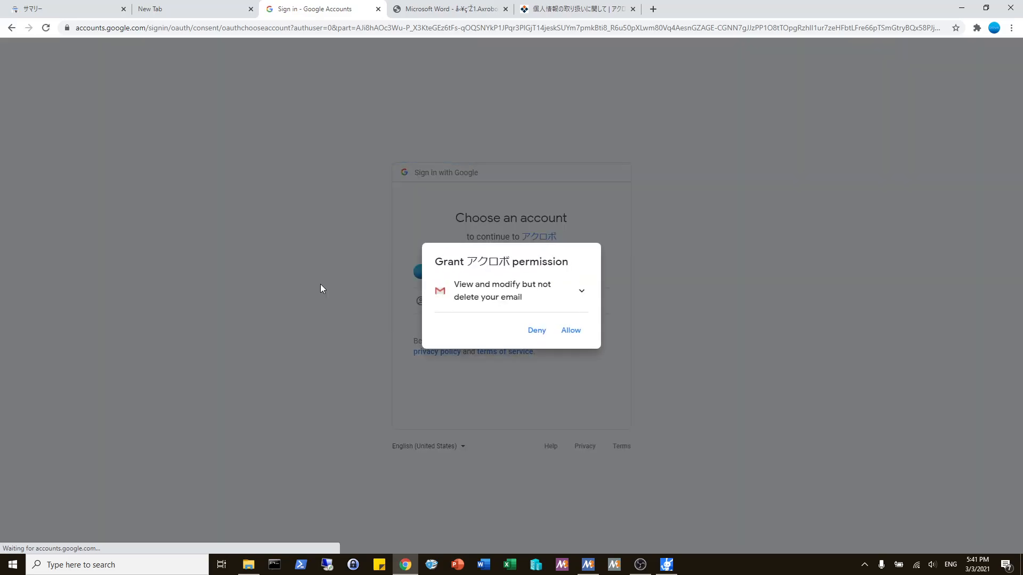
{"action": "left_click", "coordinate": [496, 293]}
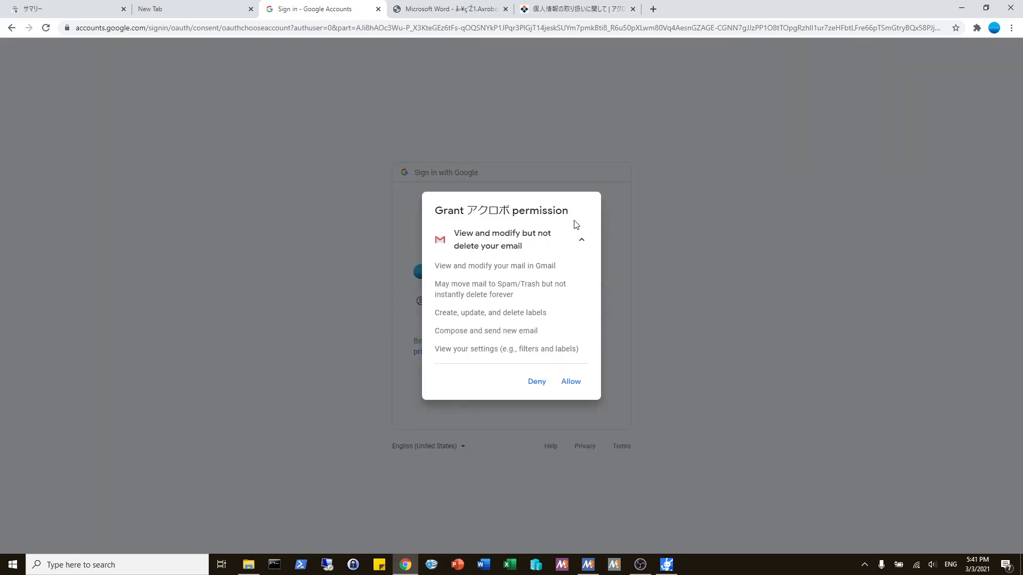
{"action": "left_click", "coordinate": [571, 382]}
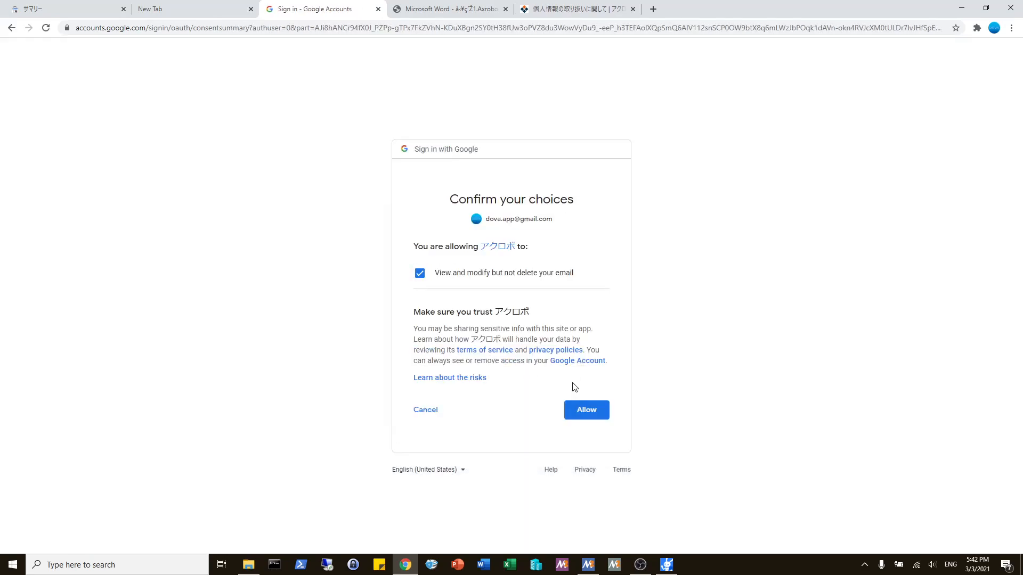
{"action": "left_click", "coordinate": [584, 413]}
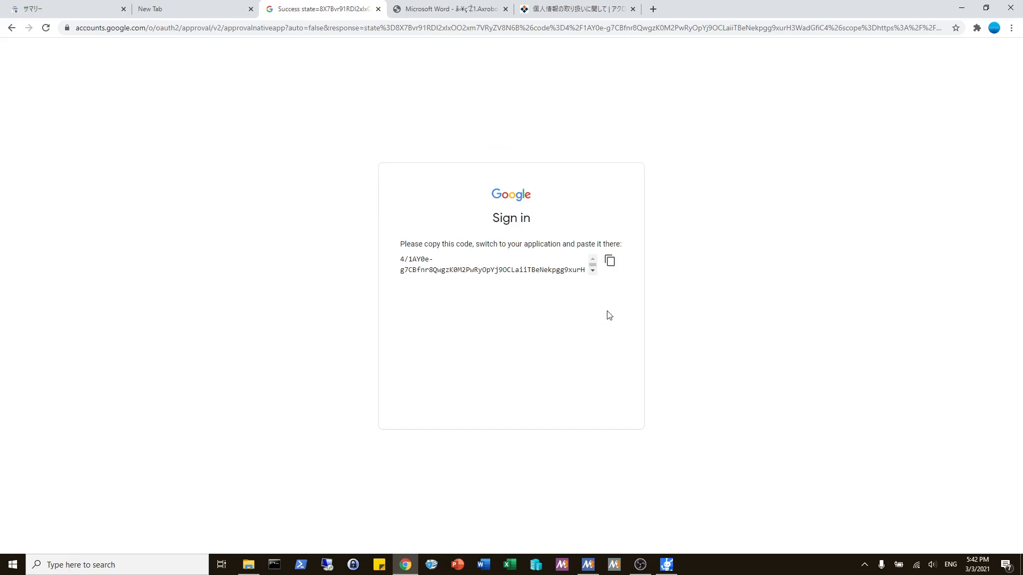
Step: Copy the authorization code from Google and paste it into the Authorization Code field in Axrobo
{"action": "left_click", "coordinate": [611, 263]}
{"action": "left_click", "coordinate": [666, 564]}
{"action": "left_click", "coordinate": [489, 340]}
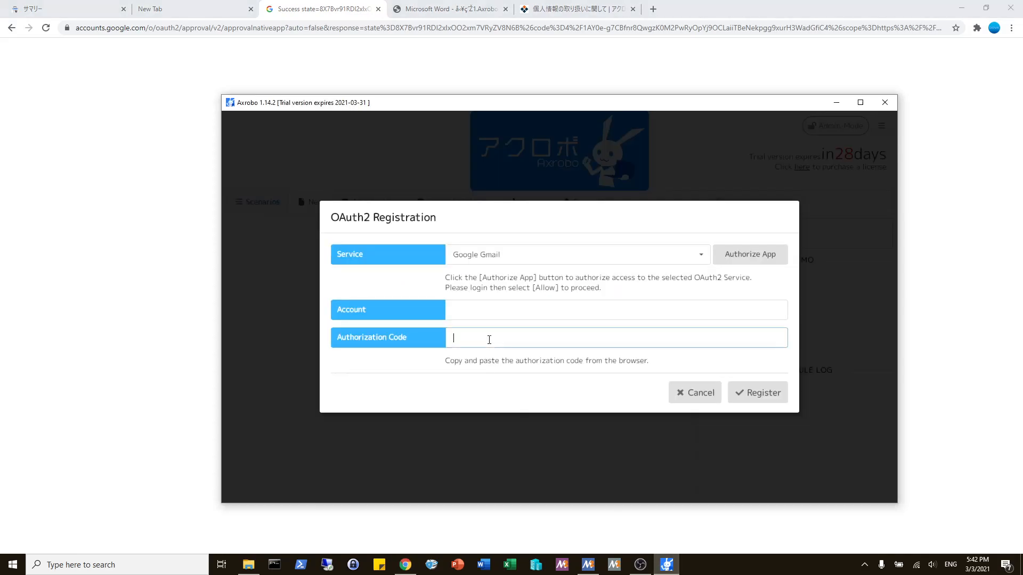
{"action": "key", "text": "ctrl+v"}
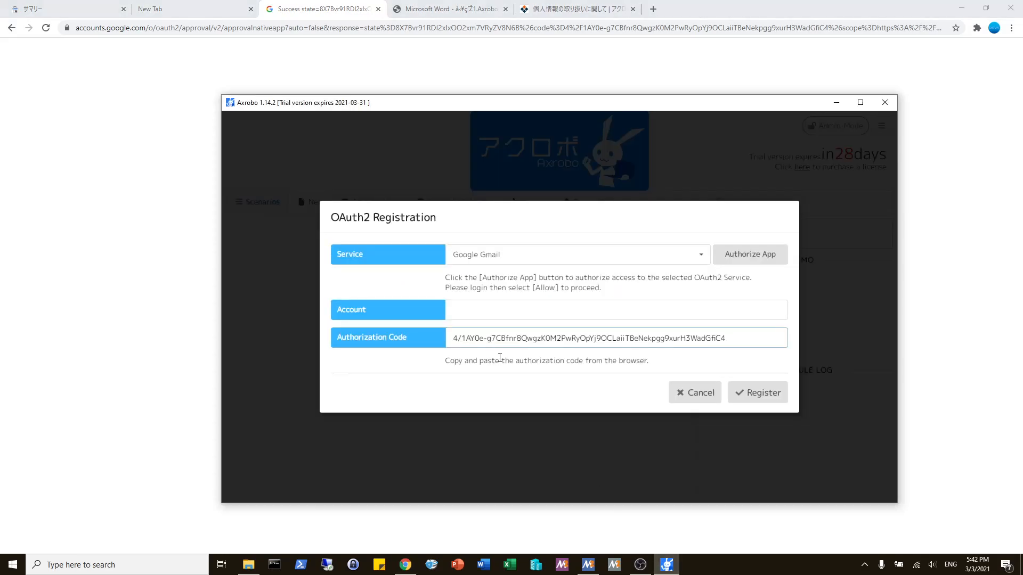
Step: Enter the Gmail address as the account, register it, and close OAuth2 Management
{"action": "left_click", "coordinate": [495, 308]}
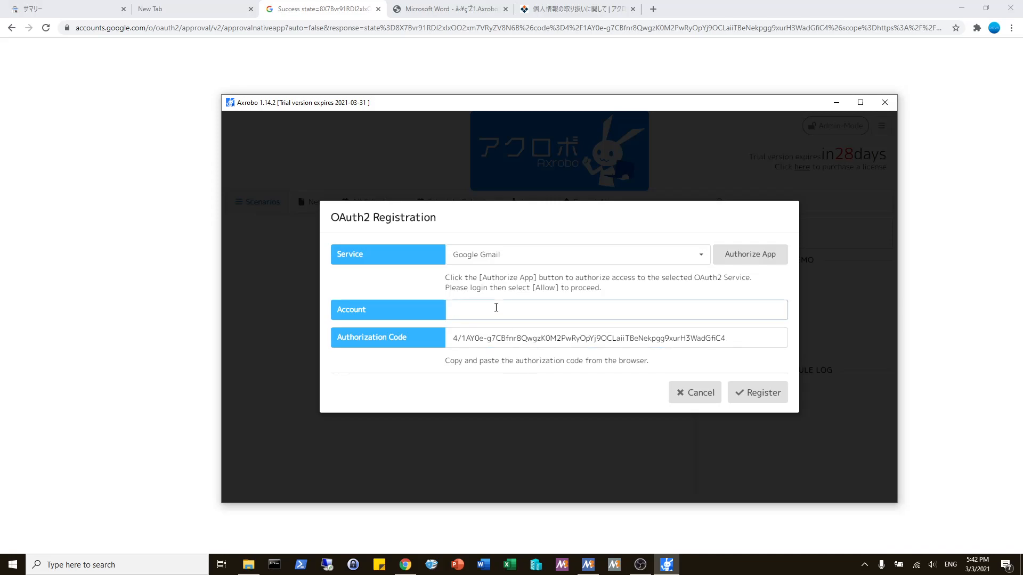
{"action": "left_click", "coordinate": [761, 394]}
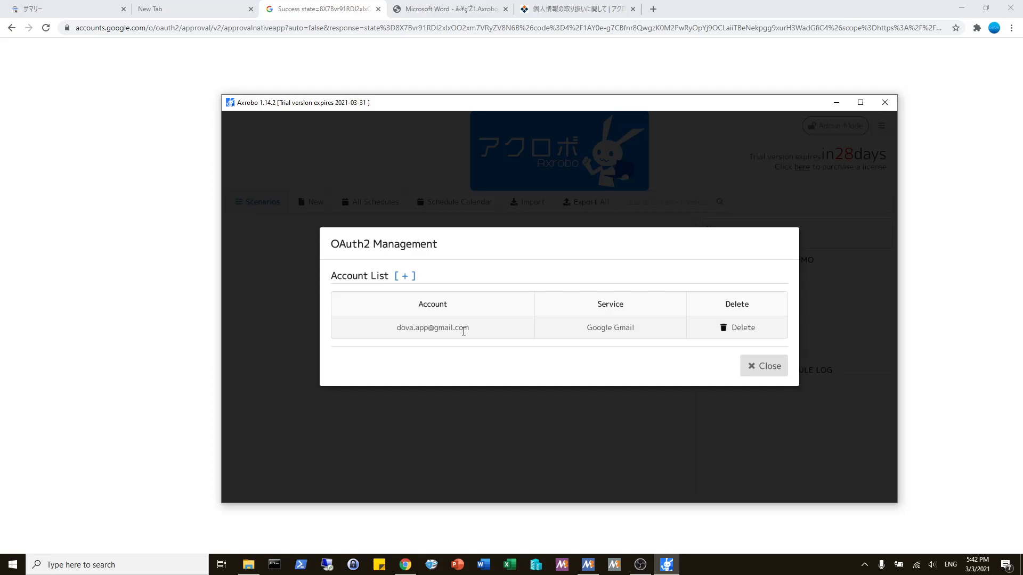
{"action": "left_click", "coordinate": [747, 373]}
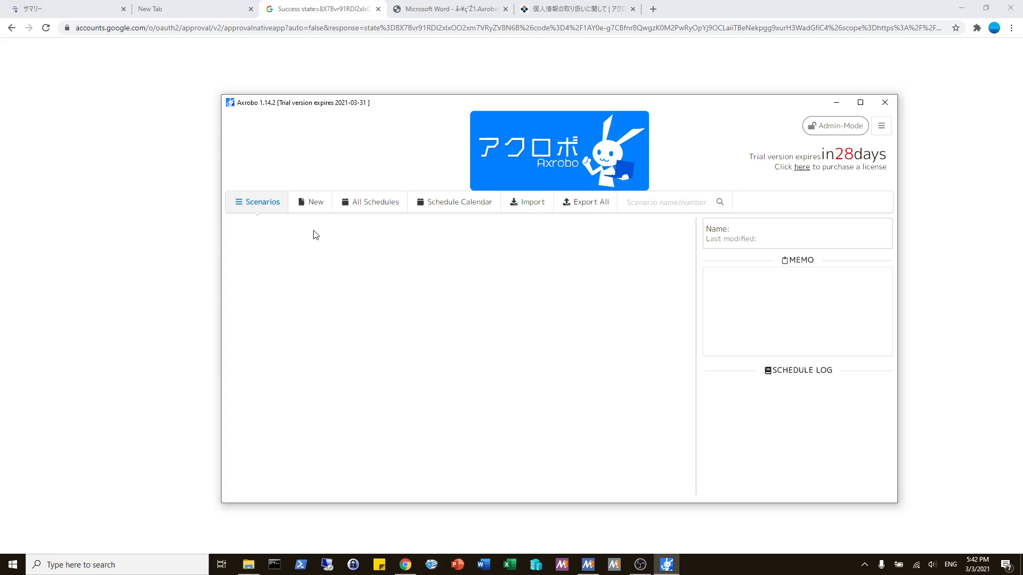
Step: Create a new scenario named "Send Gmail" and open it for editing in a maximized window
{"action": "left_click", "coordinate": [312, 202]}
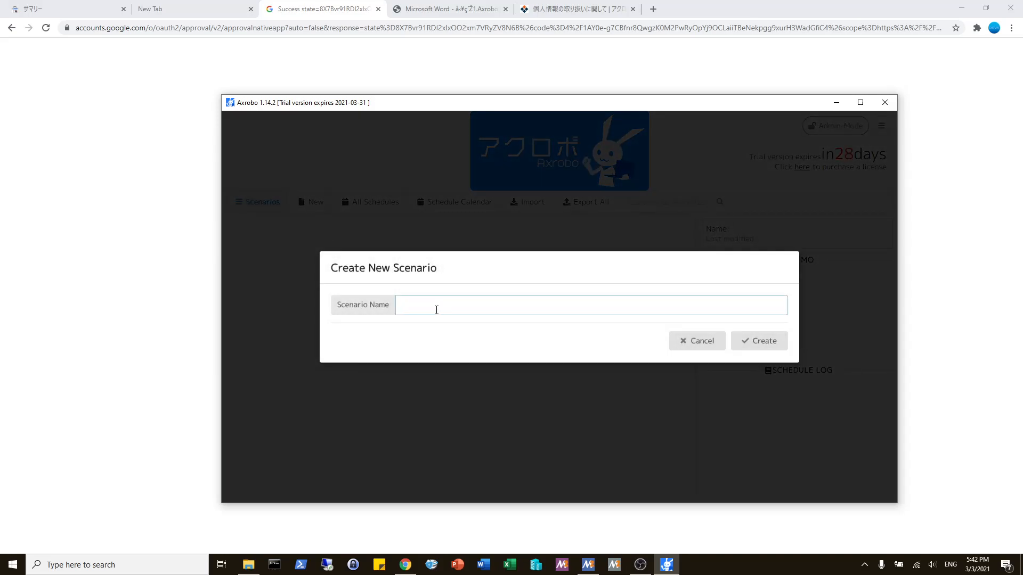
{"action": "type", "text": "Send Gmail"}
{"action": "key", "text": "Return"}
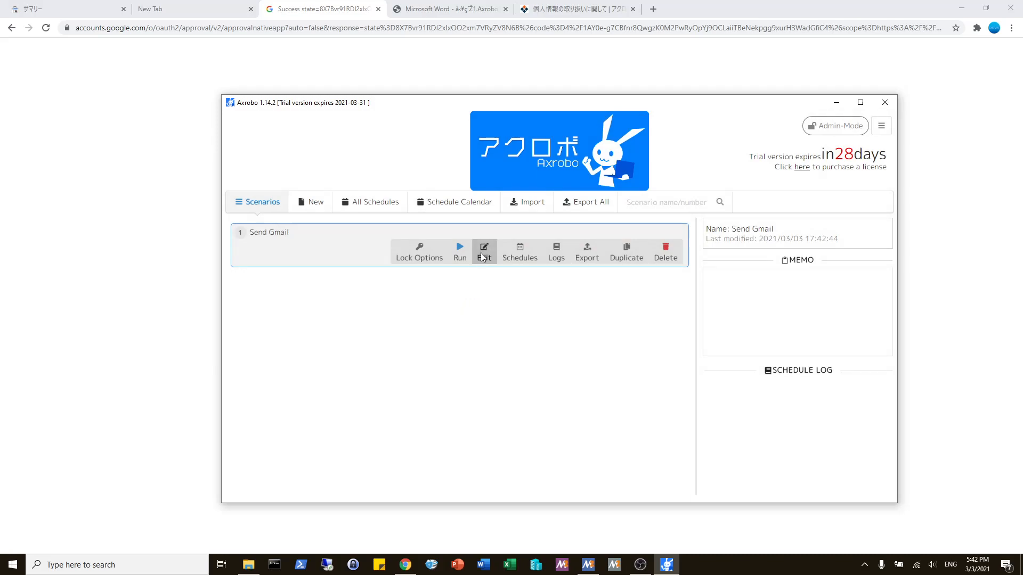
{"action": "left_click", "coordinate": [481, 252]}
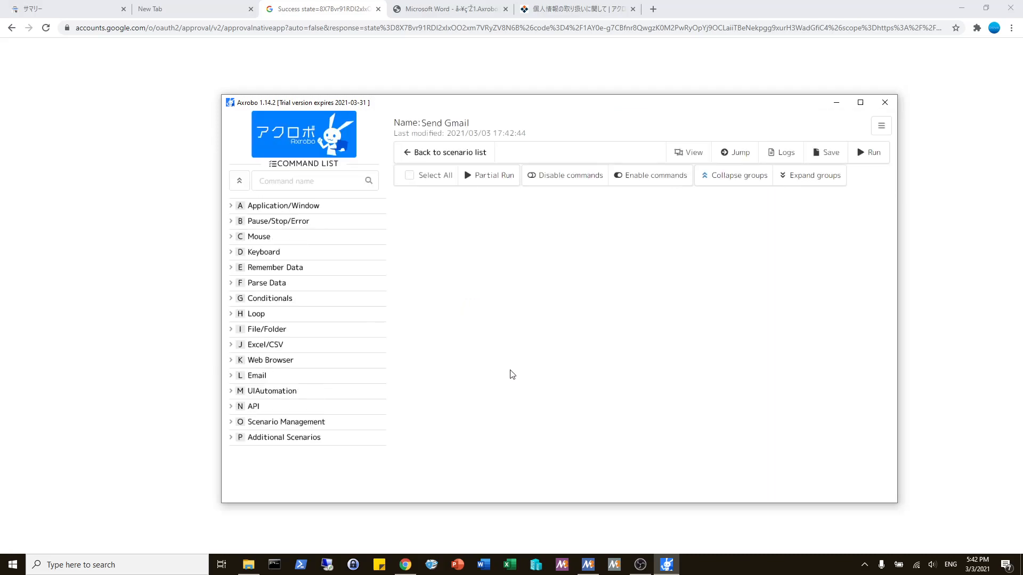
{"action": "left_click", "coordinate": [860, 103]}
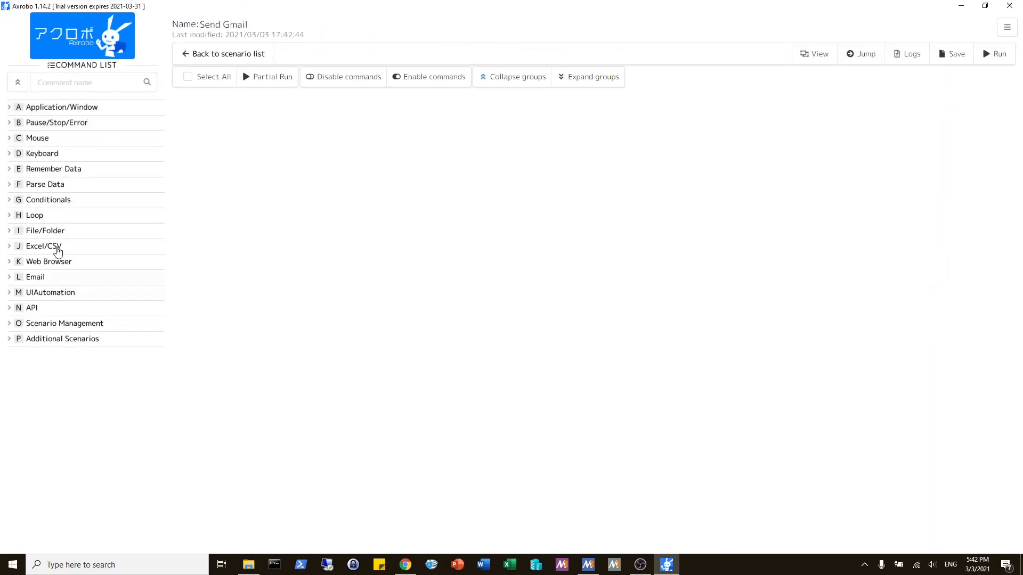
Step: Browse the command categories and add the Send (Gmail) command from Email to the scenario
{"action": "left_click", "coordinate": [74, 107]}
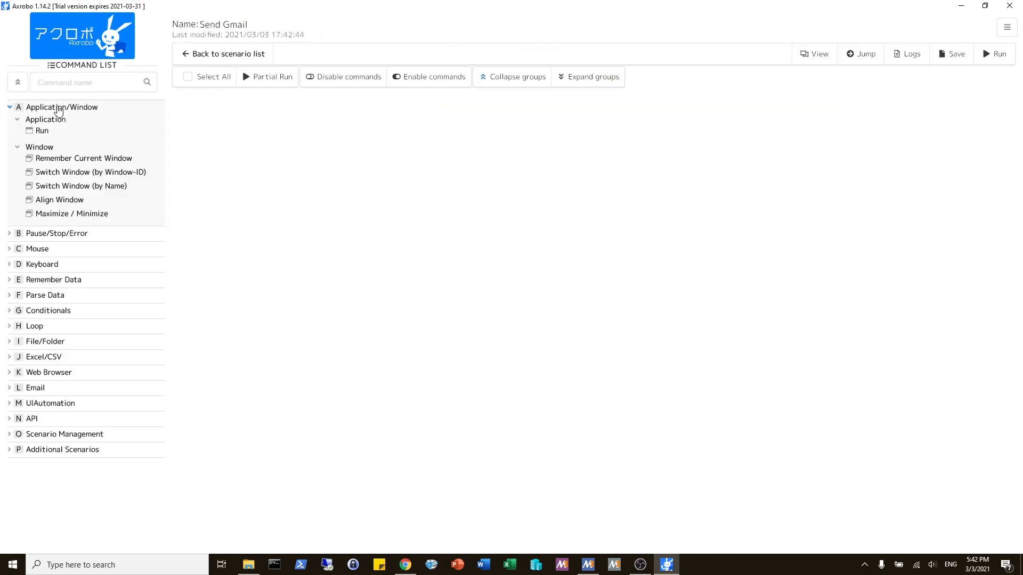
{"action": "left_click", "coordinate": [53, 108]}
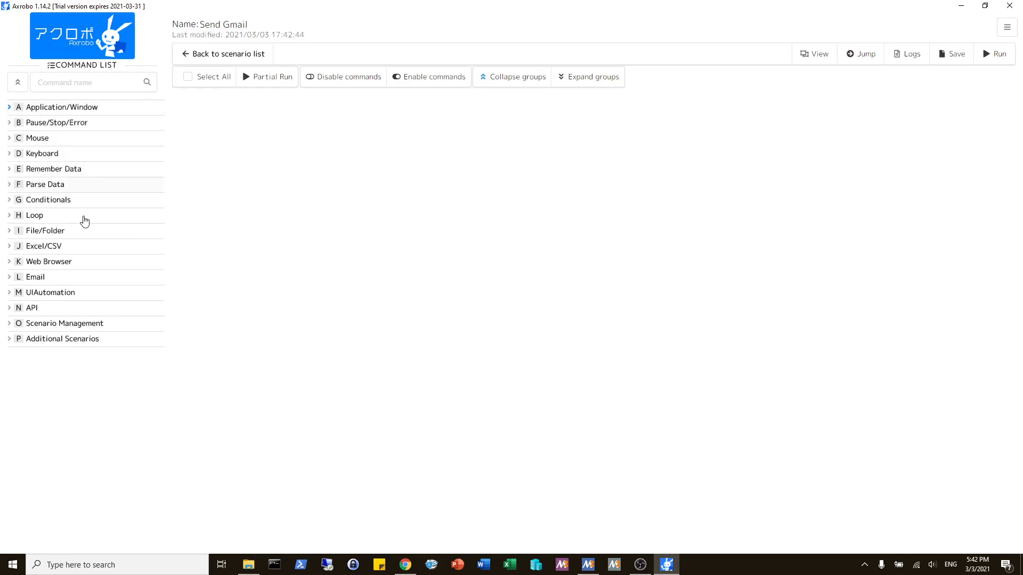
{"action": "left_click", "coordinate": [43, 249]}
{"action": "left_click", "coordinate": [43, 248]}
{"action": "left_click", "coordinate": [41, 276]}
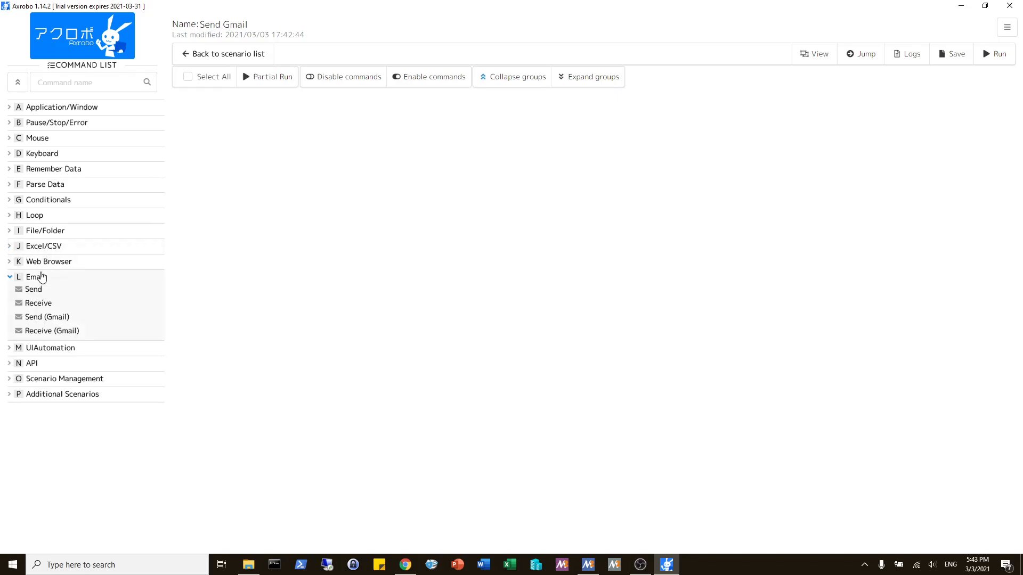
{"action": "double_click", "coordinate": [59, 321]}
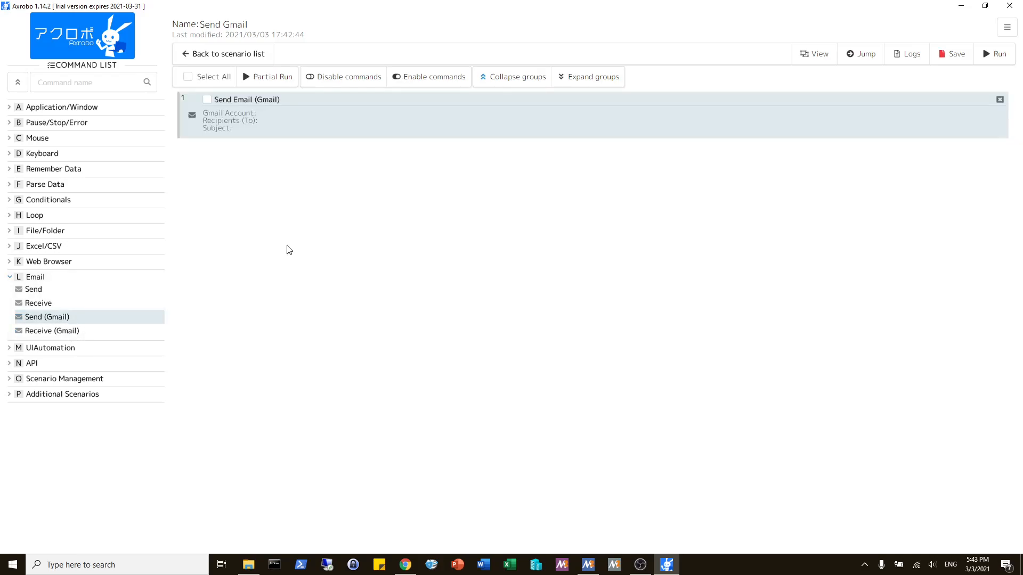
Step: Open the Send Email (Gmail) command's settings and enter the registered Gmail address as both the Gmail account and the To recipient
{"action": "double_click", "coordinate": [317, 126]}
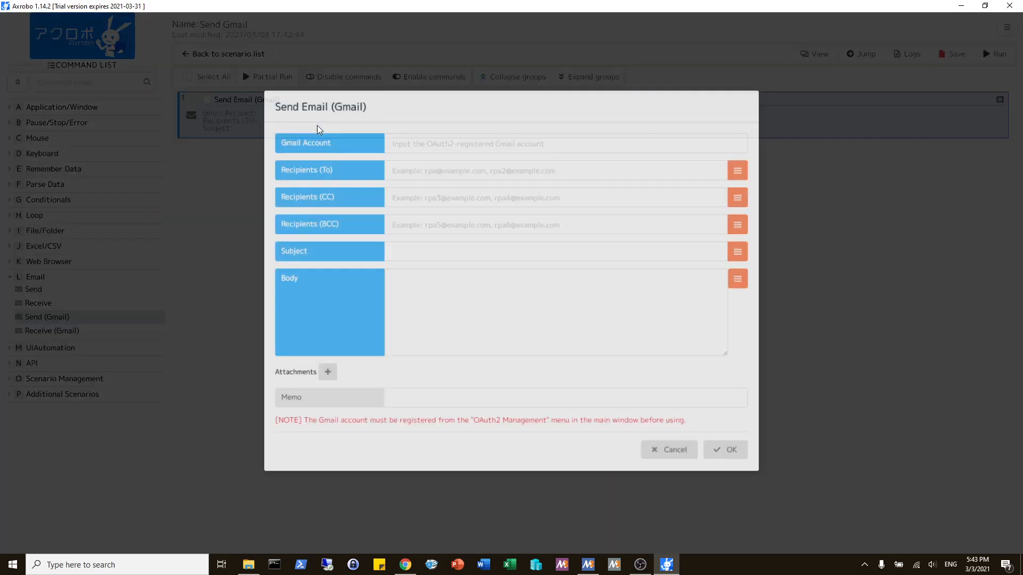
{"action": "left_click", "coordinate": [430, 146]}
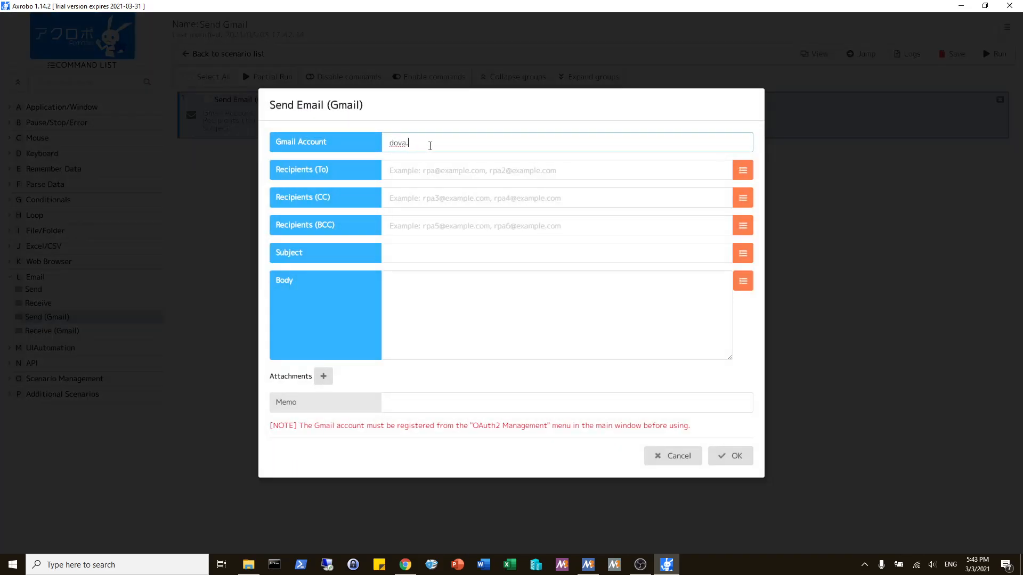
{"action": "key", "text": "Tab"}
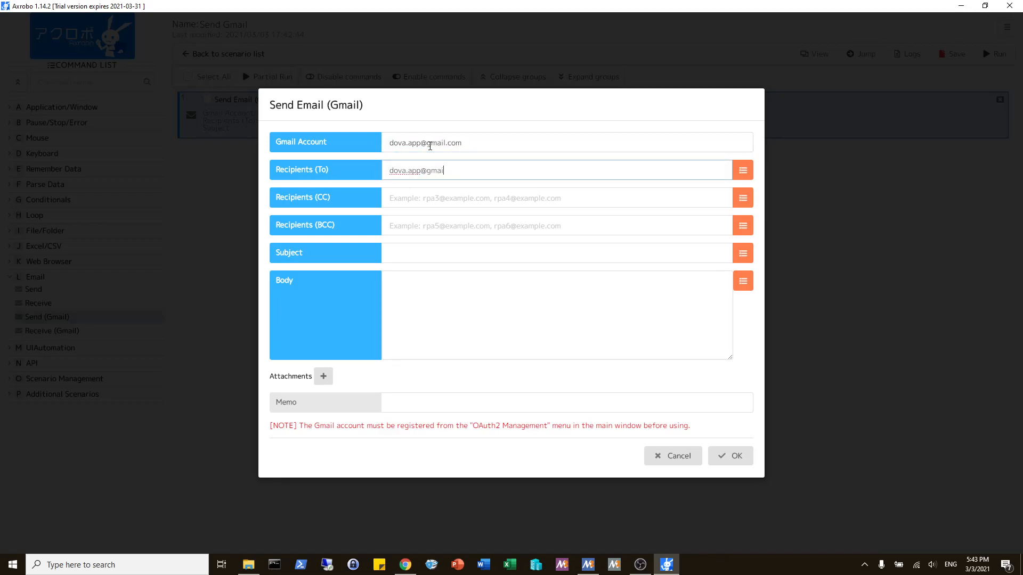
Step: Set the email's subject to "Gmail demo subject." and its body to "Gmail demo body.", and confirm the command settings
{"action": "left_click", "coordinate": [431, 256]}
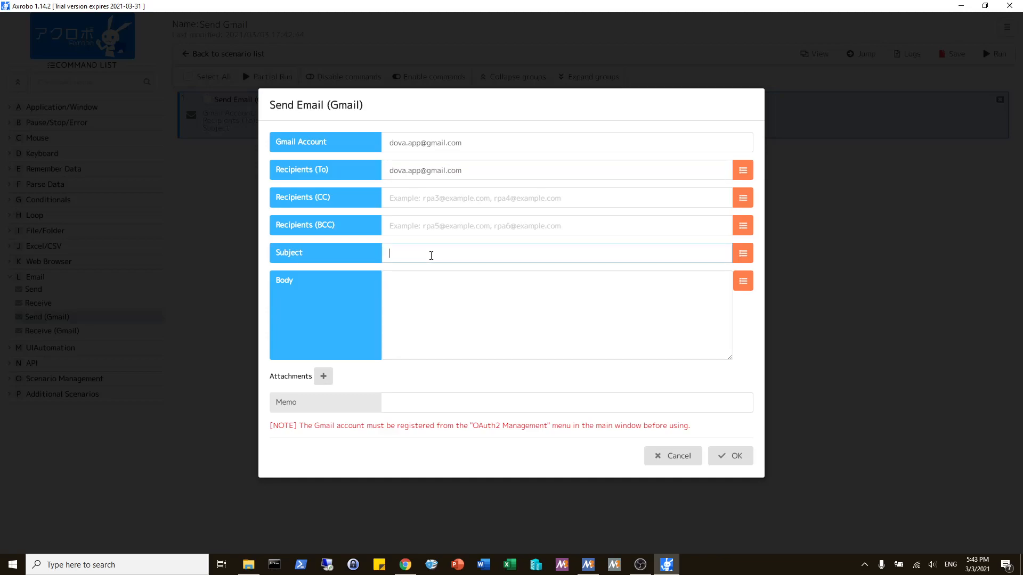
{"action": "type", "text": "Gmail demo subject."}
{"action": "key", "text": "Tab"}
{"action": "type", "text": "Gmail demo"}
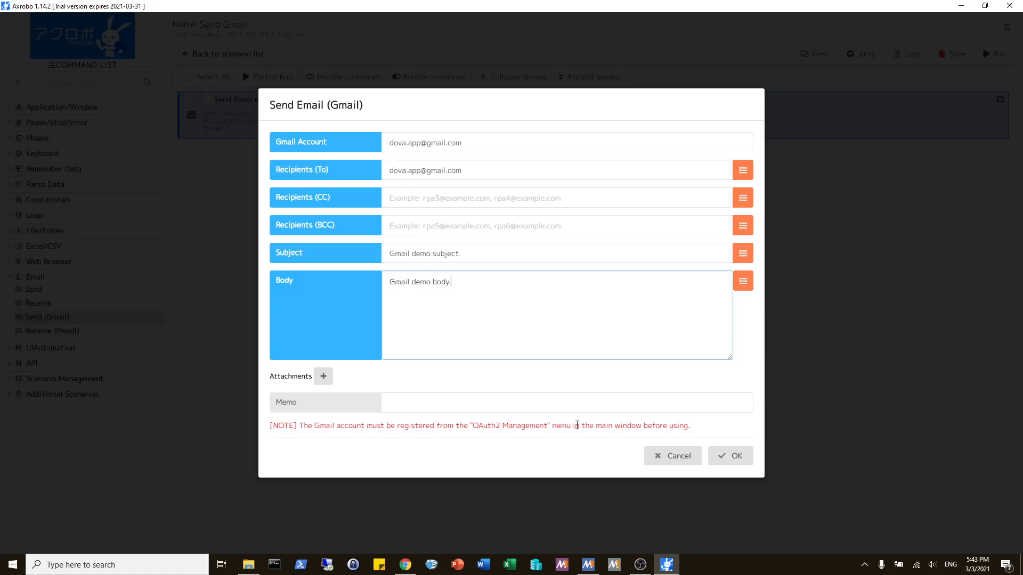
{"action": "left_click", "coordinate": [727, 456]}
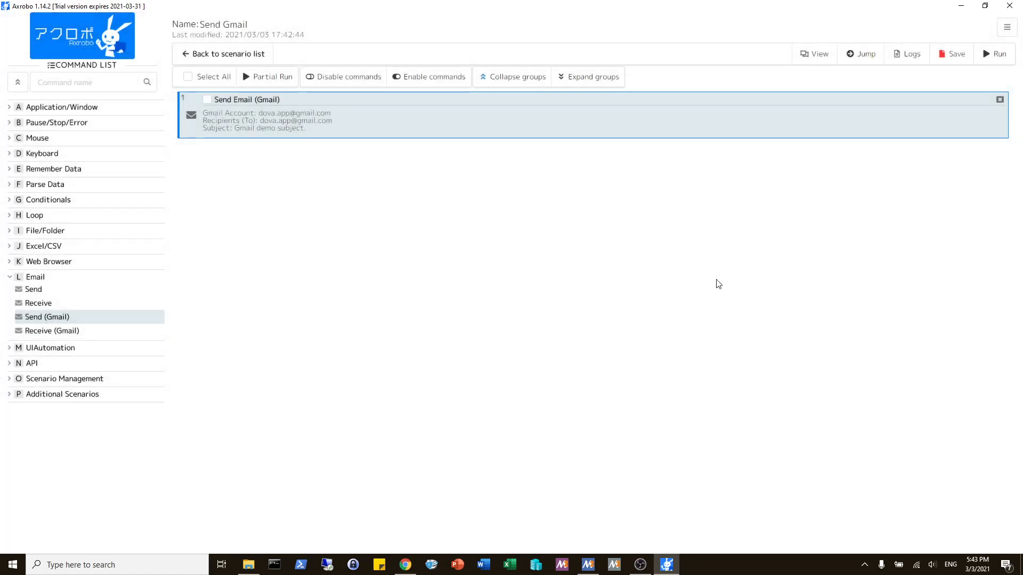
Step: Save the Send Gmail scenario, run it, and dismiss the scenario result
{"action": "left_click", "coordinate": [952, 53]}
{"action": "left_click", "coordinate": [1005, 53]}
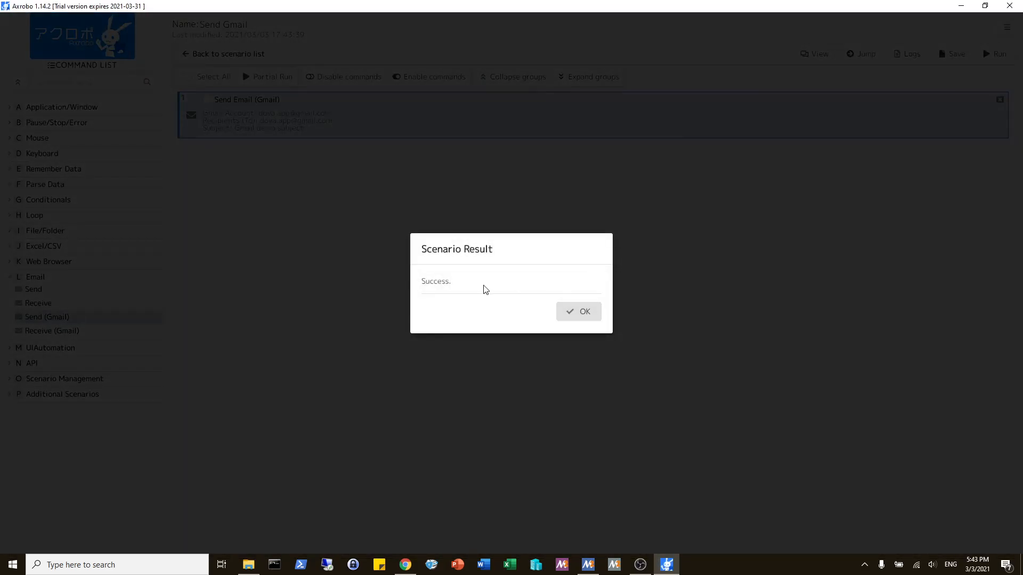
{"action": "left_click", "coordinate": [571, 319]}
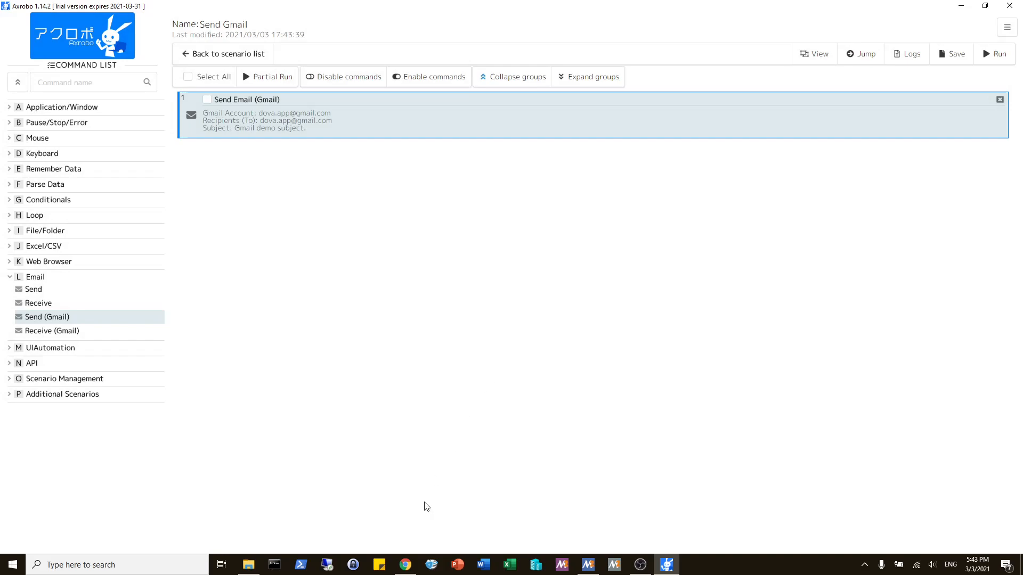
Step: Switch to Chrome, open Gmail in a new tab, and examine the subject and body of the "Gmail demo subject." message
{"action": "left_click", "coordinate": [405, 565]}
{"action": "key", "text": "ctrl+t"}
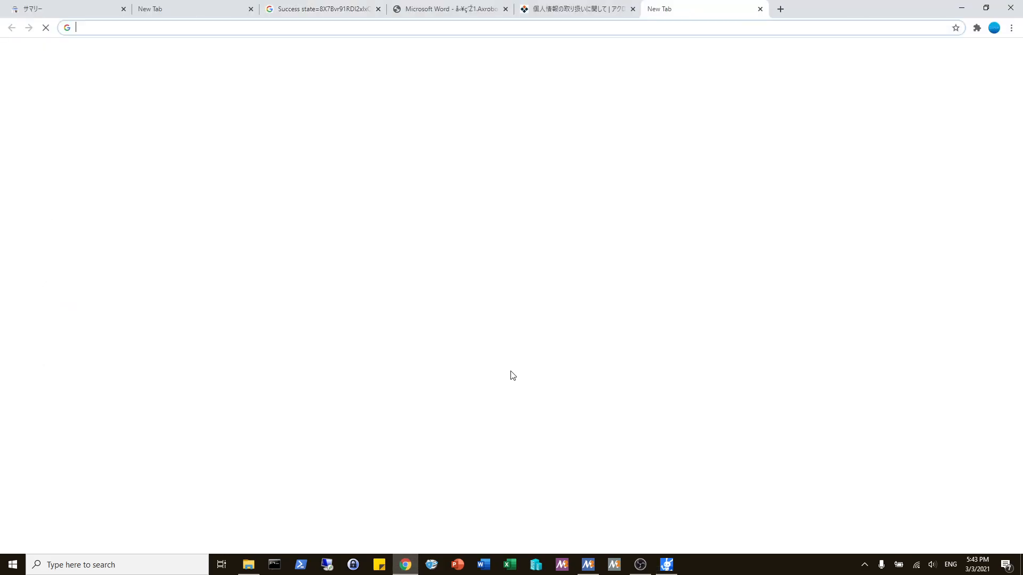
{"action": "type", "text": "gmail.com"}
{"action": "key", "text": "Return"}
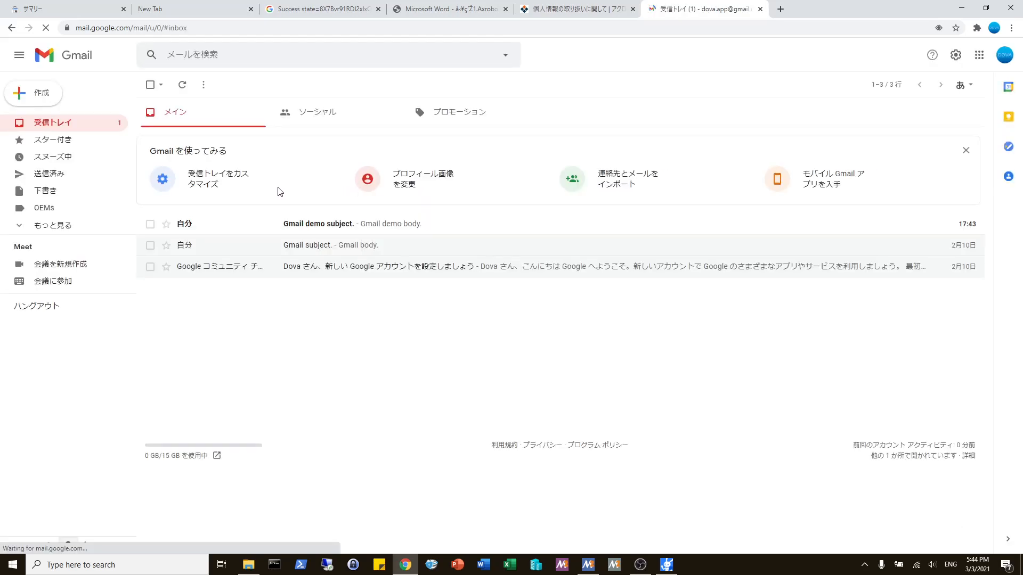
{"action": "left_click", "coordinate": [387, 228]}
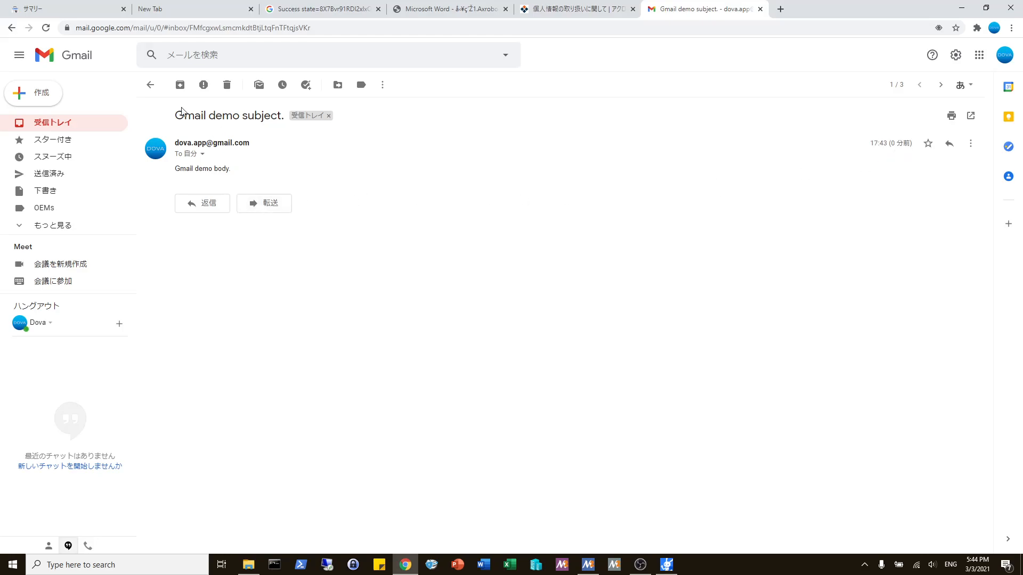
{"action": "left_click_drag", "start_coordinate": [177, 114], "coordinate": [268, 131]}
{"action": "left_click", "coordinate": [234, 171]}
{"action": "left_click_drag", "start_coordinate": [214, 172], "coordinate": [221, 174]}
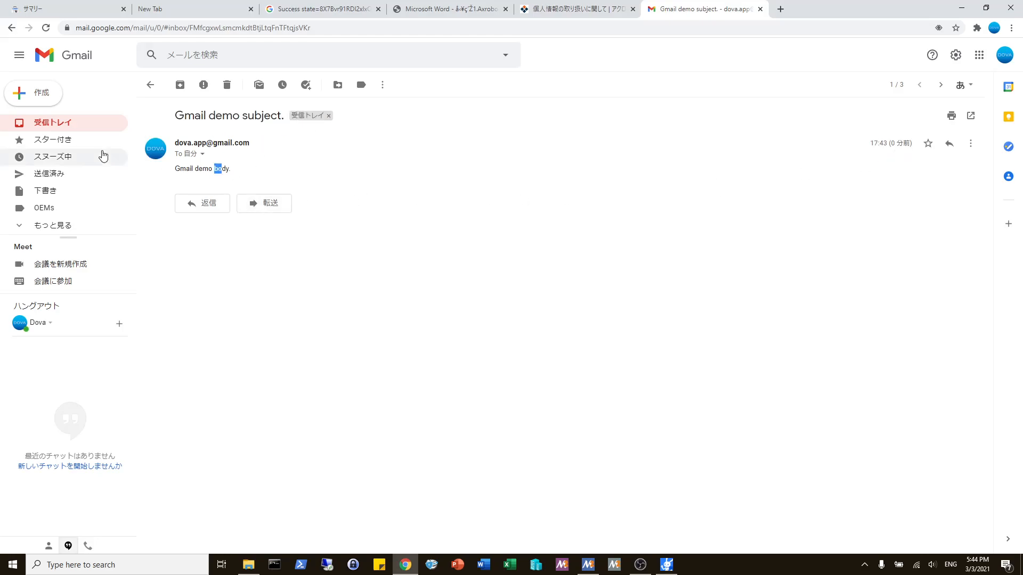
Step: Return to the inbox, mark the "Gmail demo subject." message as unread, and deselect it
{"action": "left_click", "coordinate": [52, 130]}
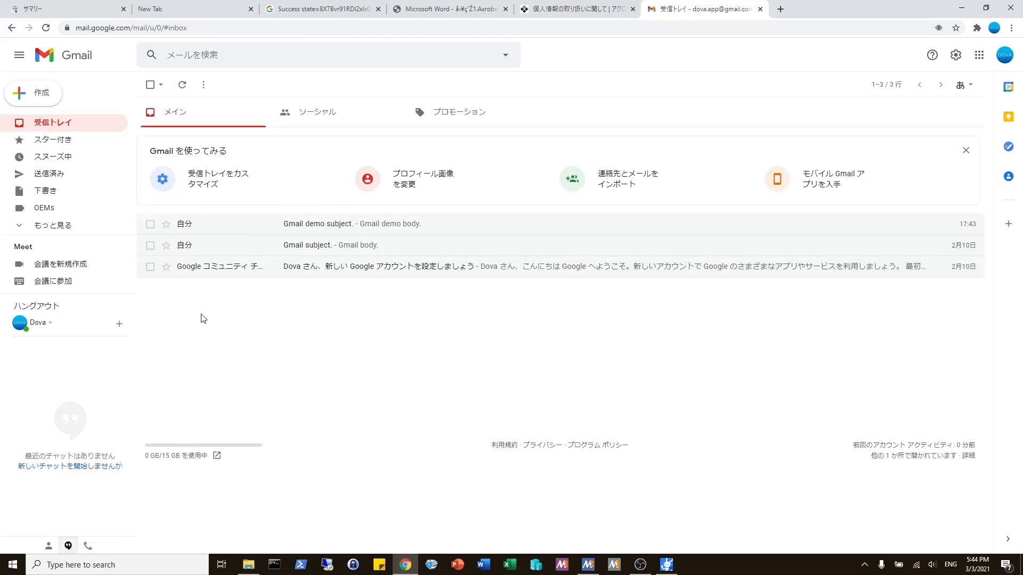
{"action": "left_click", "coordinate": [150, 224]}
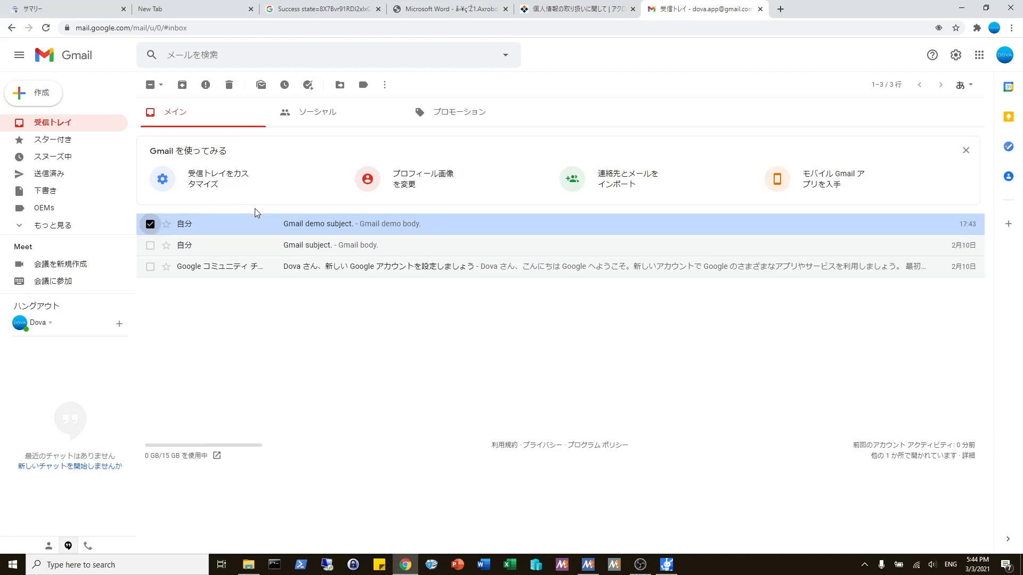
{"action": "left_click", "coordinate": [261, 86]}
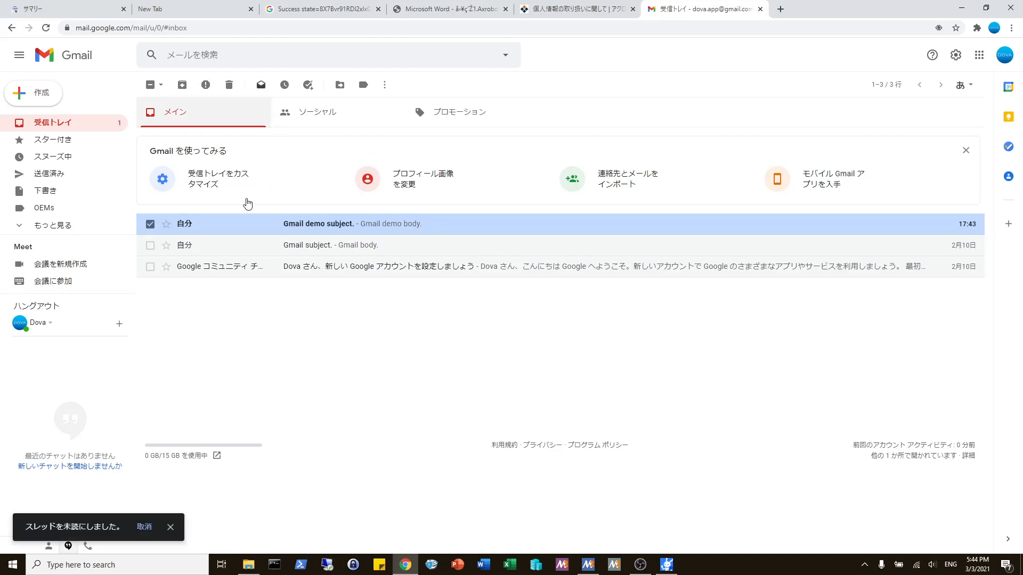
{"action": "left_click", "coordinate": [151, 224]}
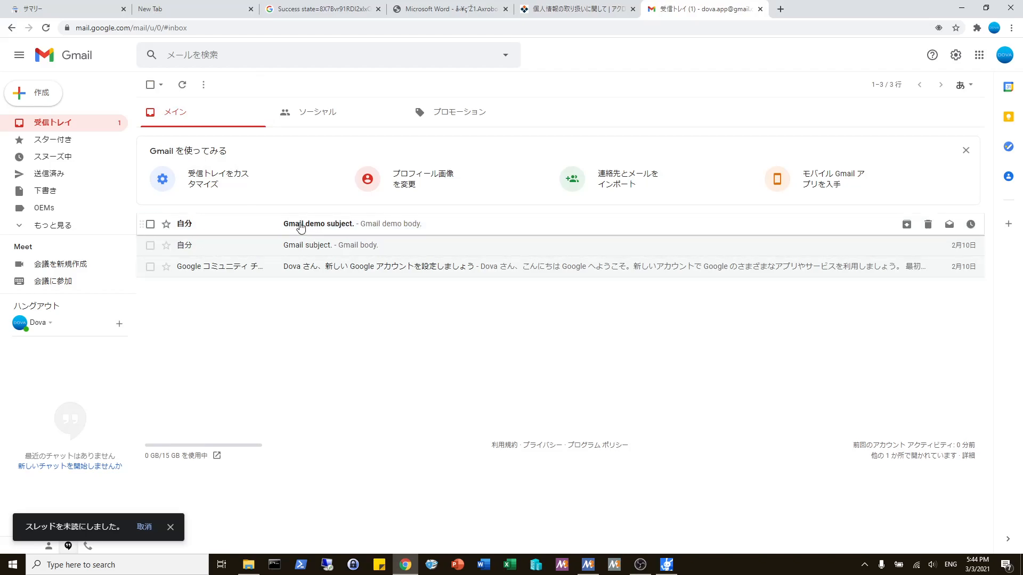
Step: Switch back to Axrobo, create a new scenario named "Receive Gmail" from the scenario list, and open it for editing
{"action": "left_click", "coordinate": [666, 565]}
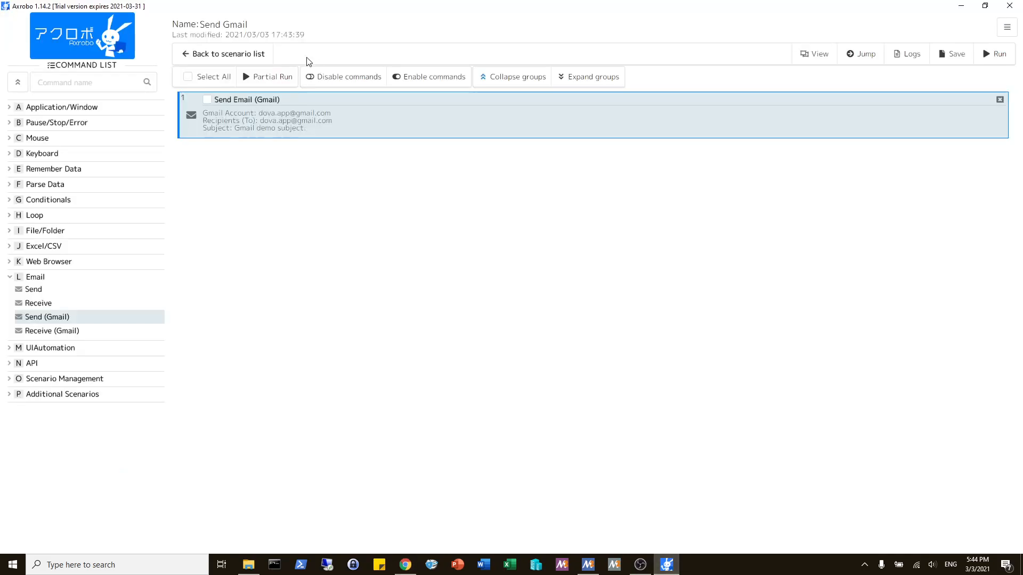
{"action": "left_click", "coordinate": [198, 55]}
{"action": "left_click", "coordinate": [101, 109]}
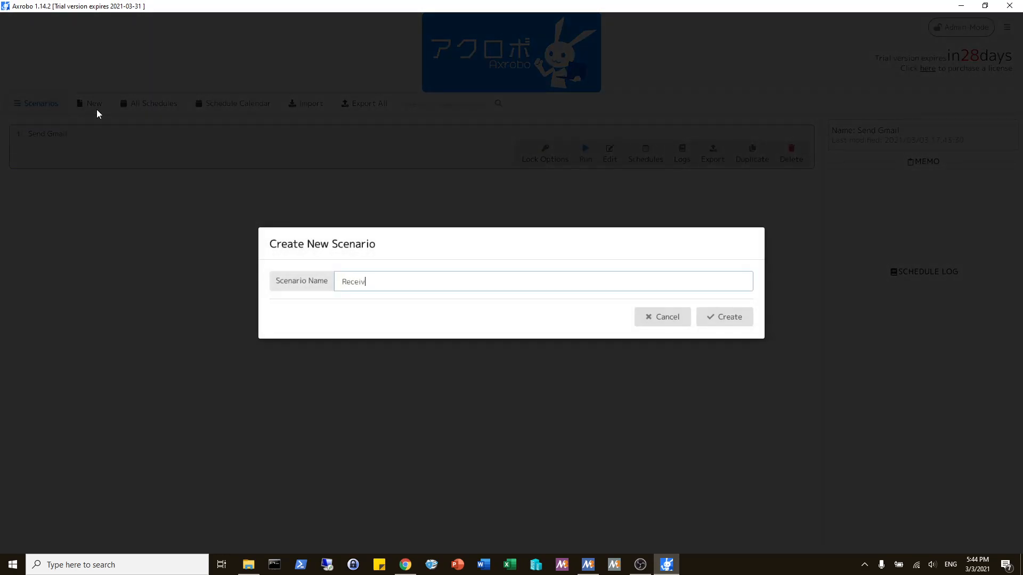
{"action": "type", "text": "Receive Gmail"}
{"action": "key", "text": "Return"}
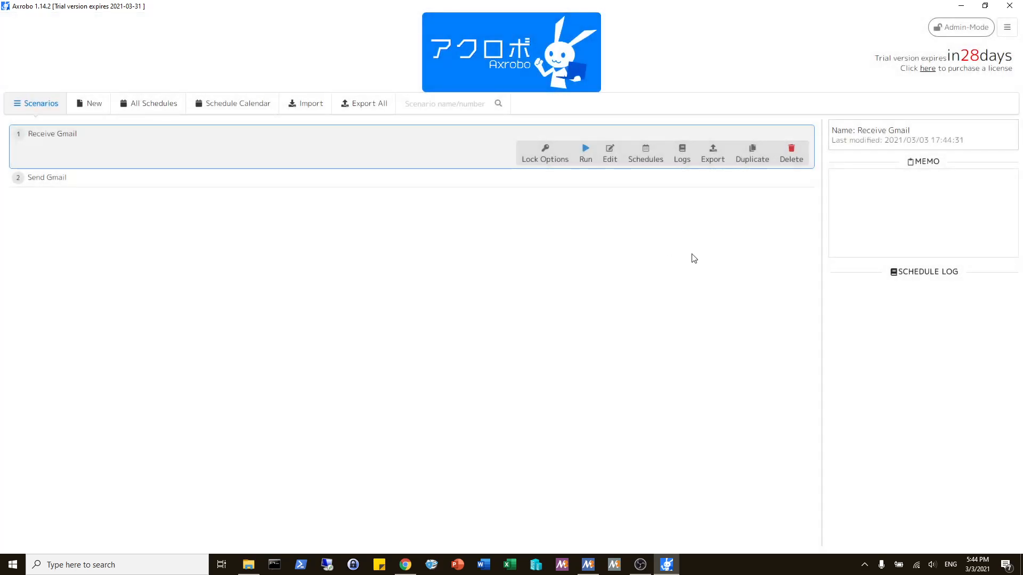
{"action": "left_click", "coordinate": [597, 163]}
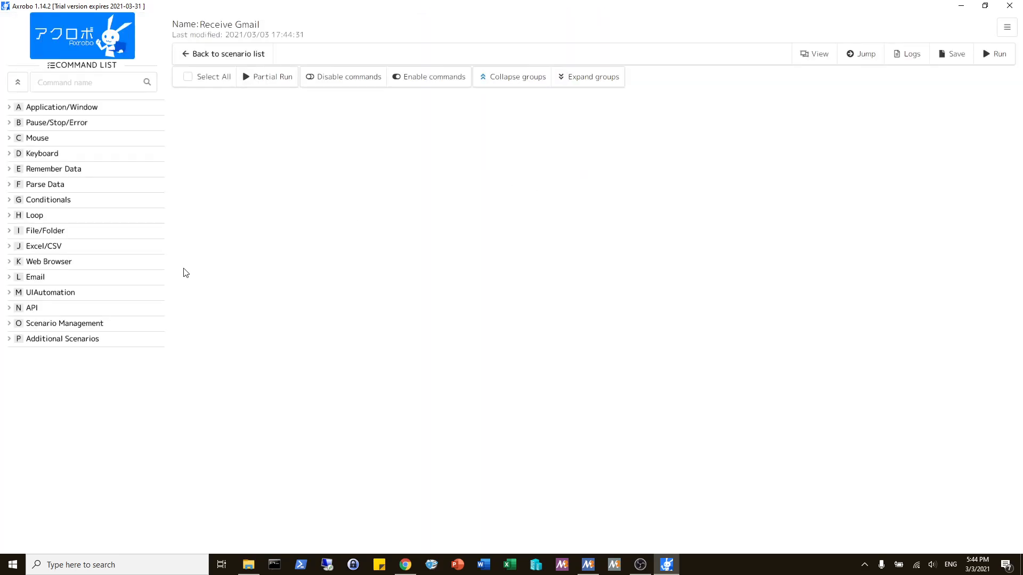
Step: Add the Receive (Gmail) command from Email and enter the registered Gmail address as its account, keeping Unread only enabled
{"action": "left_click", "coordinate": [69, 281]}
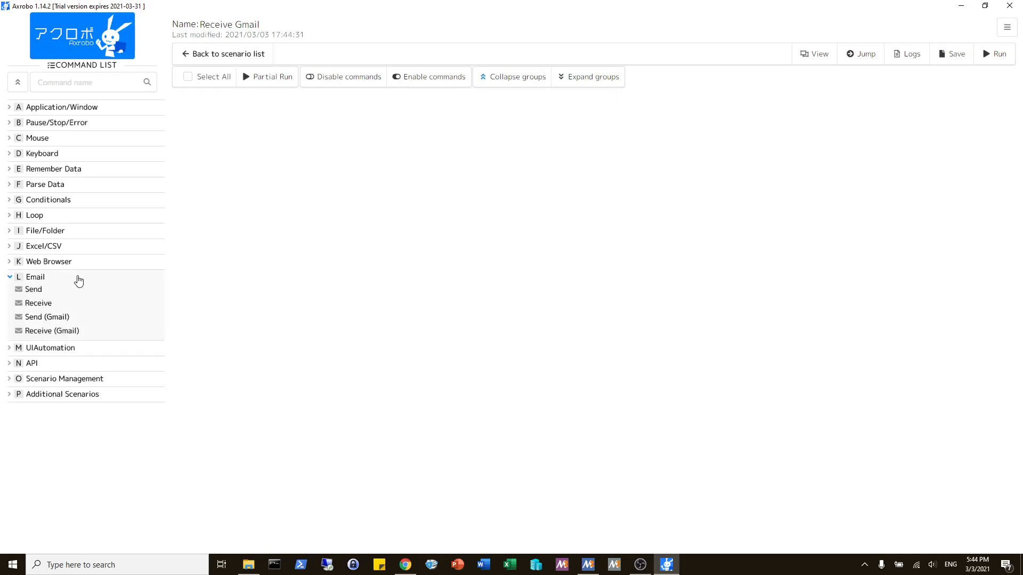
{"action": "double_click", "coordinate": [51, 335]}
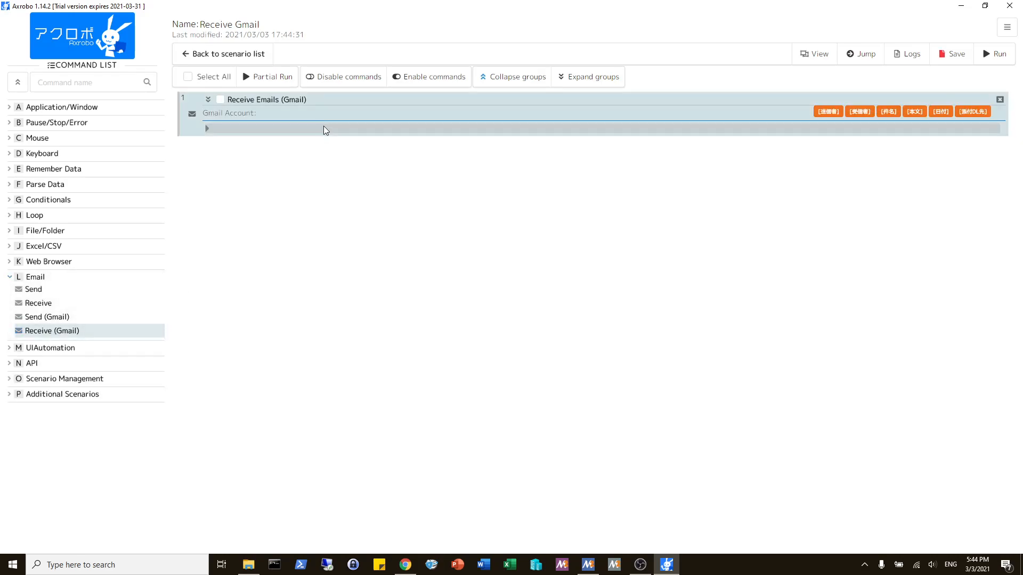
{"action": "double_click", "coordinate": [336, 111]}
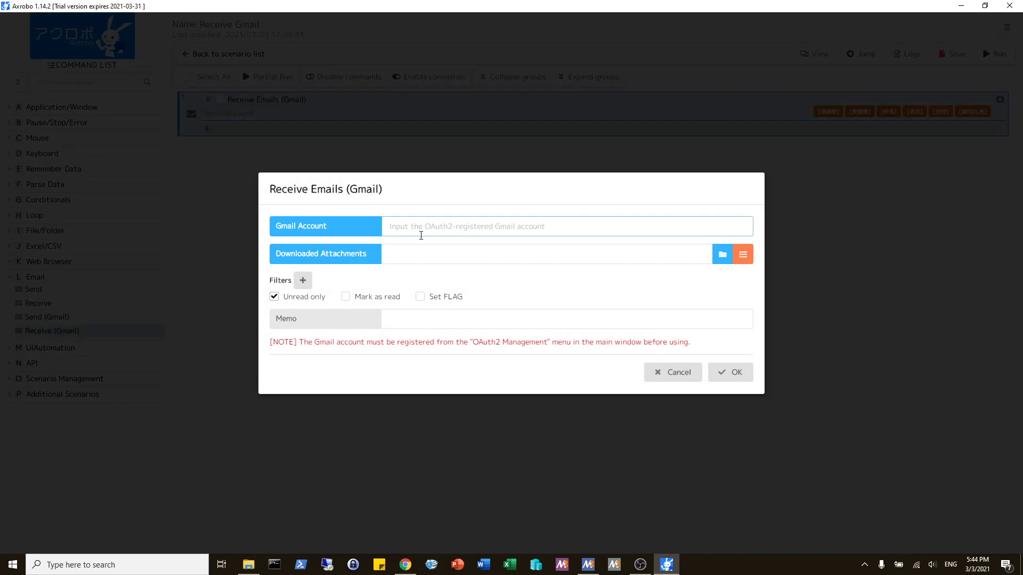
{"action": "left_click", "coordinate": [350, 267]}
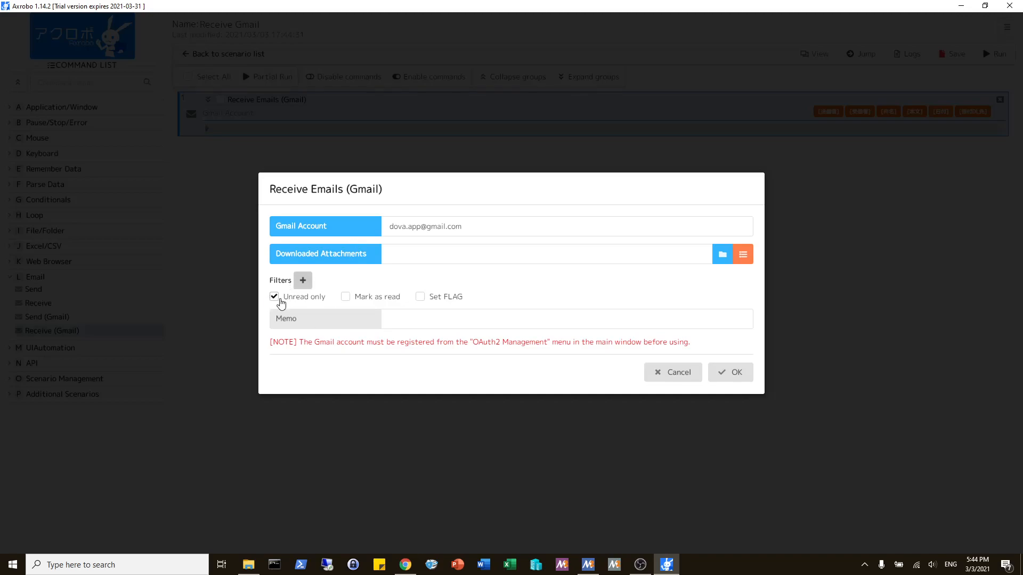
{"action": "left_click", "coordinate": [727, 372]}
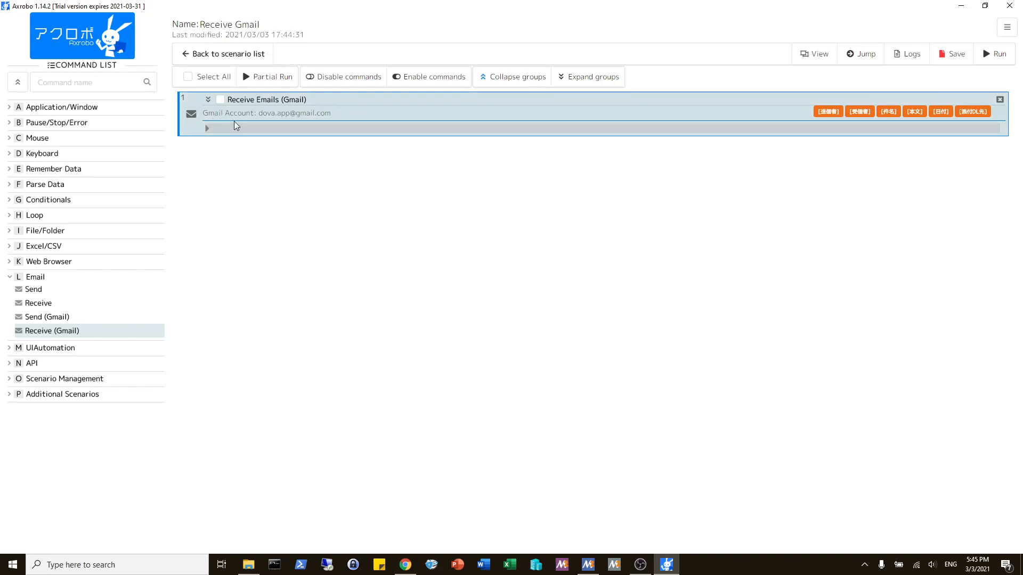
Step: Add a Typewrite Text command from Keyboard inside the Receive Emails (Gmail) group
{"action": "left_click", "coordinate": [53, 155]}
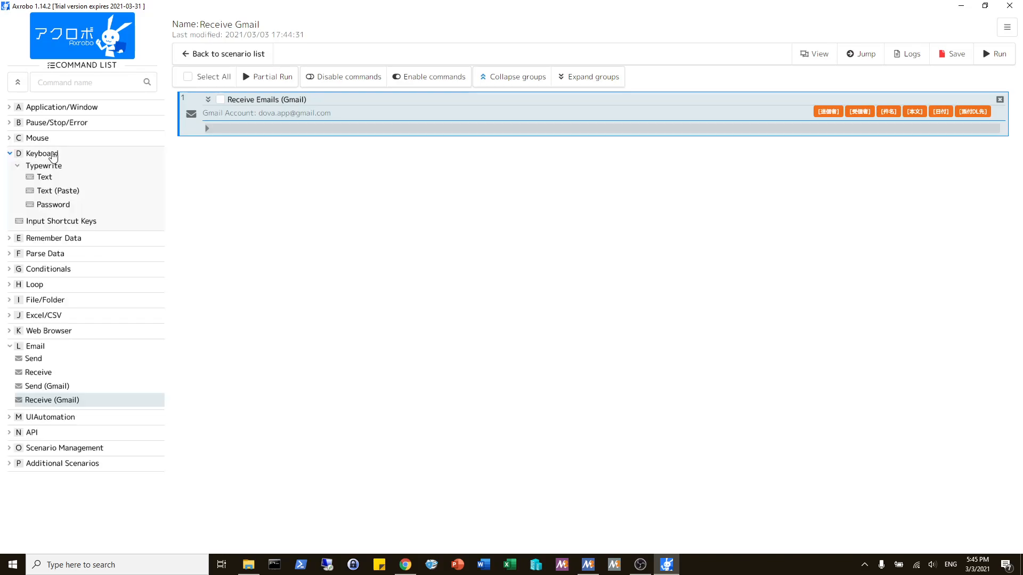
{"action": "left_click", "coordinate": [47, 179]}
{"action": "left_click_drag", "start_coordinate": [301, 144], "coordinate": [310, 130]}
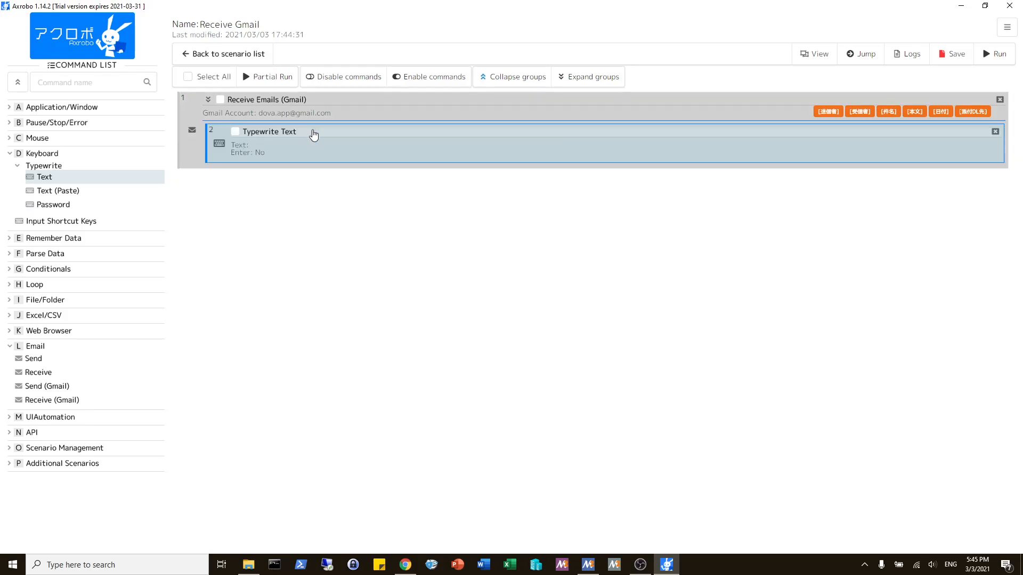
Step: Set the Typewrite Text command to enter the [件名] variable and enable Press [Enter]
{"action": "double_click", "coordinate": [373, 148]}
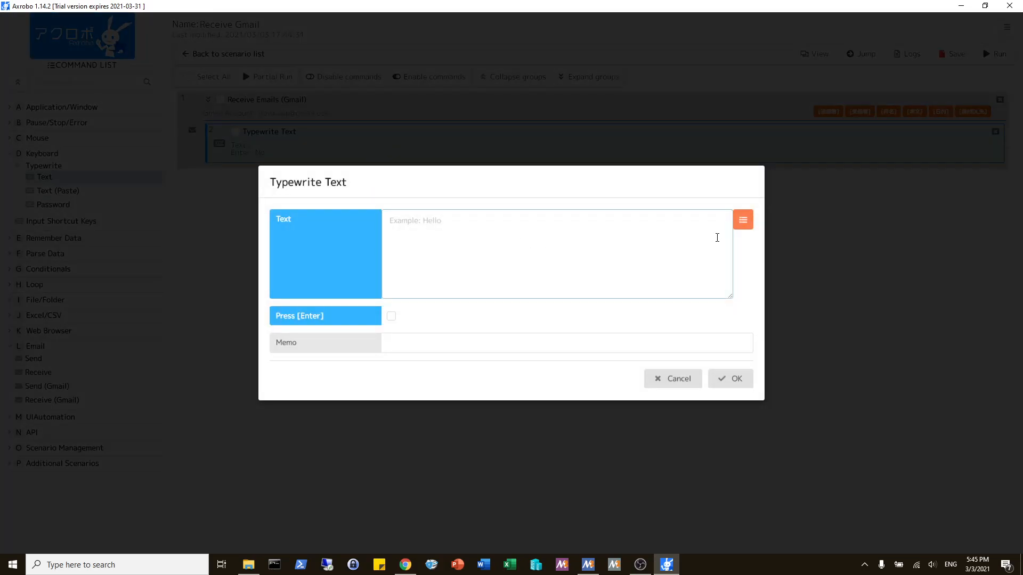
{"action": "left_click", "coordinate": [742, 220]}
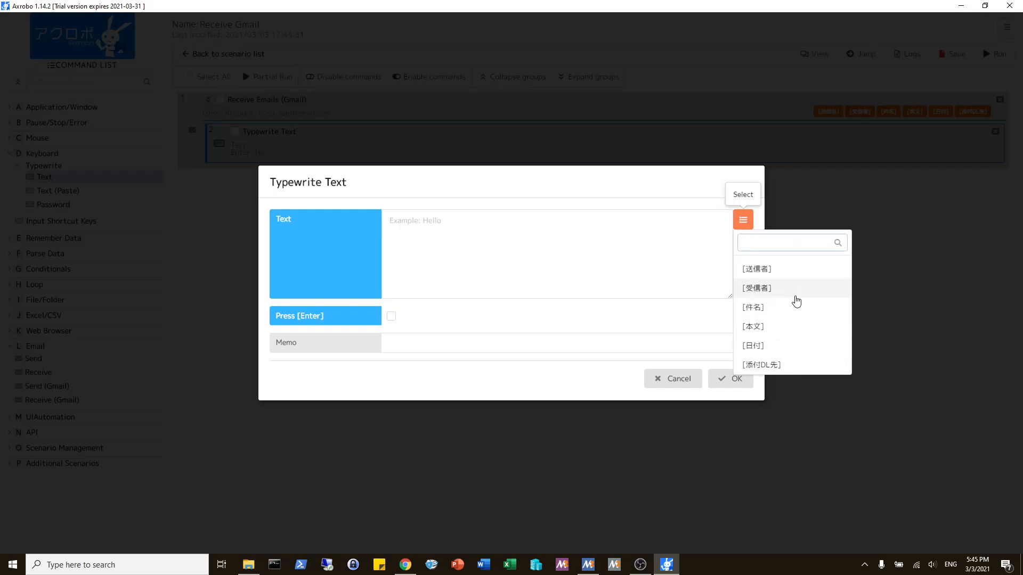
{"action": "left_click", "coordinate": [763, 314]}
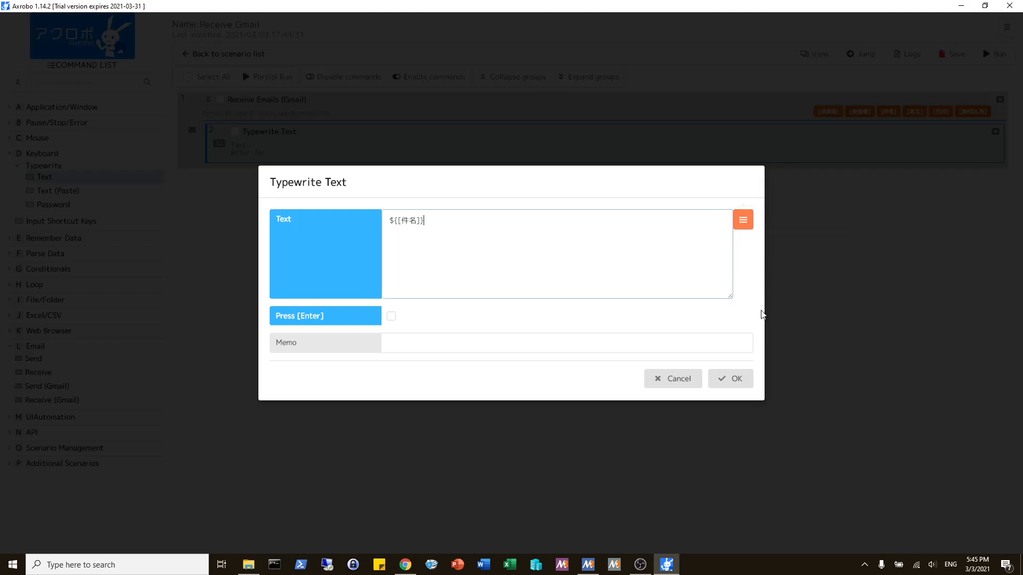
{"action": "left_click_drag", "start_coordinate": [445, 228], "coordinate": [327, 222]}
{"action": "left_click", "coordinate": [445, 240]}
{"action": "left_click", "coordinate": [391, 316]}
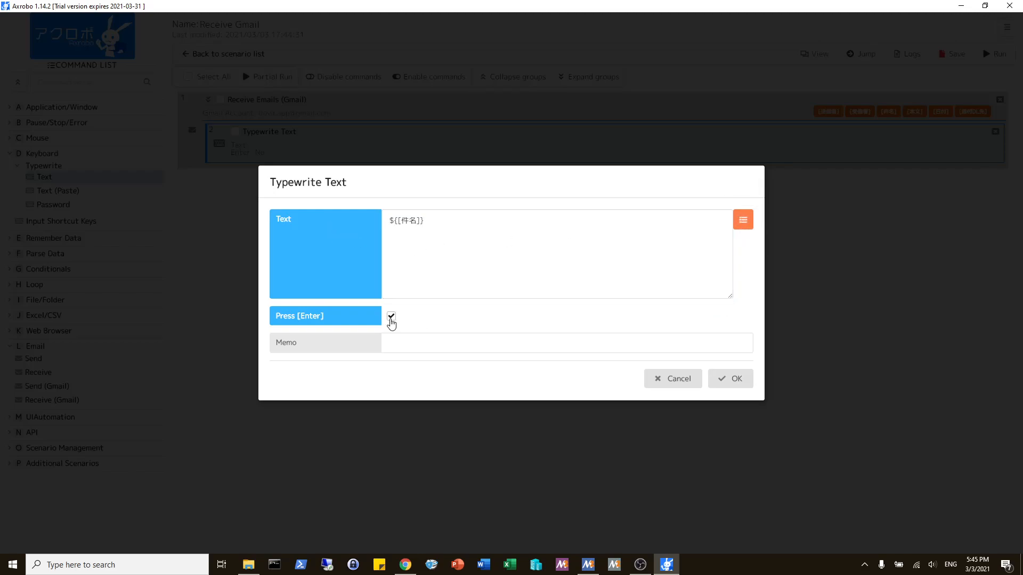
{"action": "left_click", "coordinate": [734, 382]}
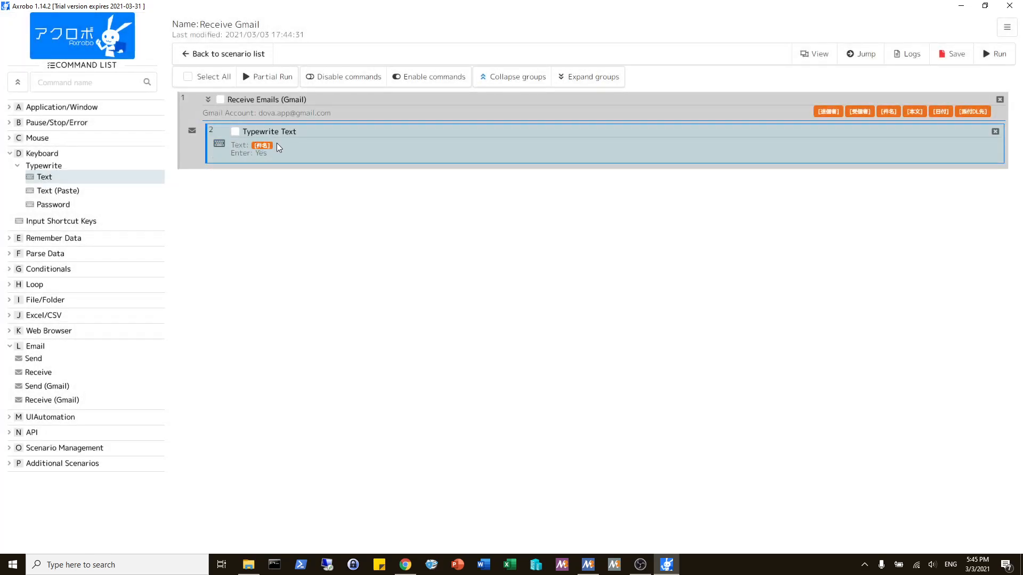
Step: Add a Run Application command above Receive Emails (Gmail) with path notepad, a 1-second interval and Maximized Window disabled, and save the scenario
{"action": "left_click", "coordinate": [80, 109]}
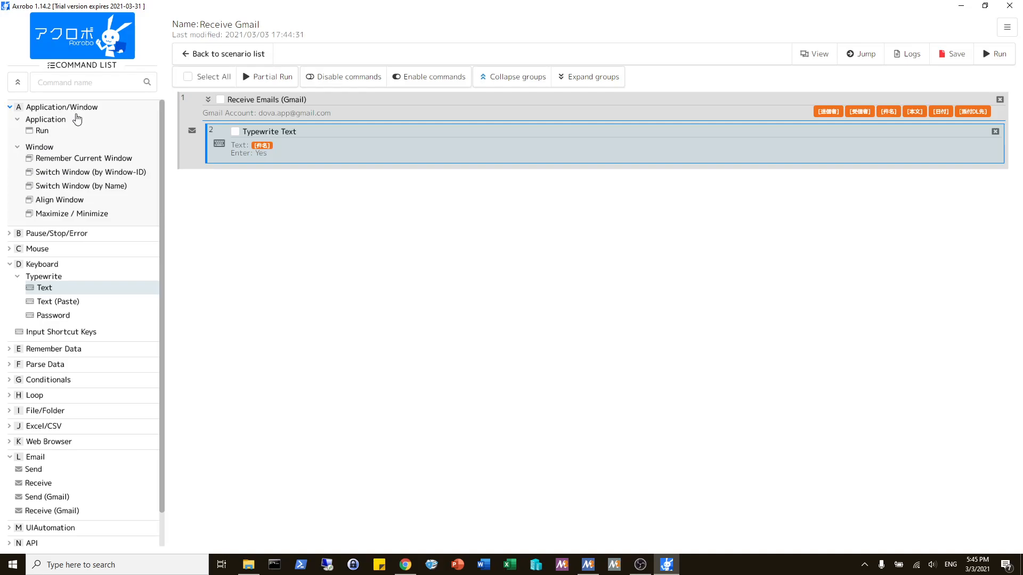
{"action": "left_click_drag", "start_coordinate": [53, 134], "coordinate": [314, 104]}
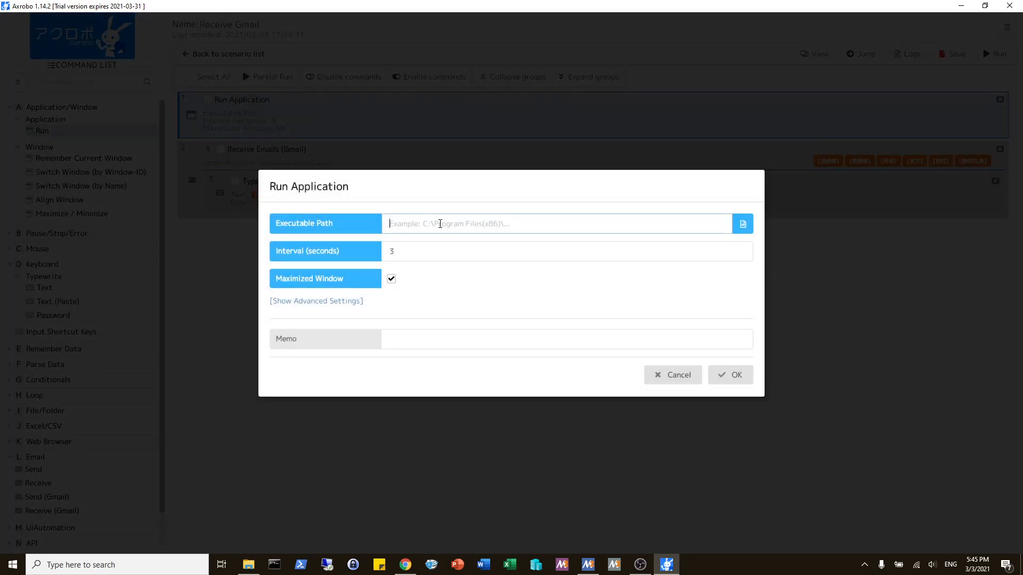
{"action": "type", "text": "notepad"}
{"action": "key", "text": "Tab"}
{"action": "type", "text": "1"}
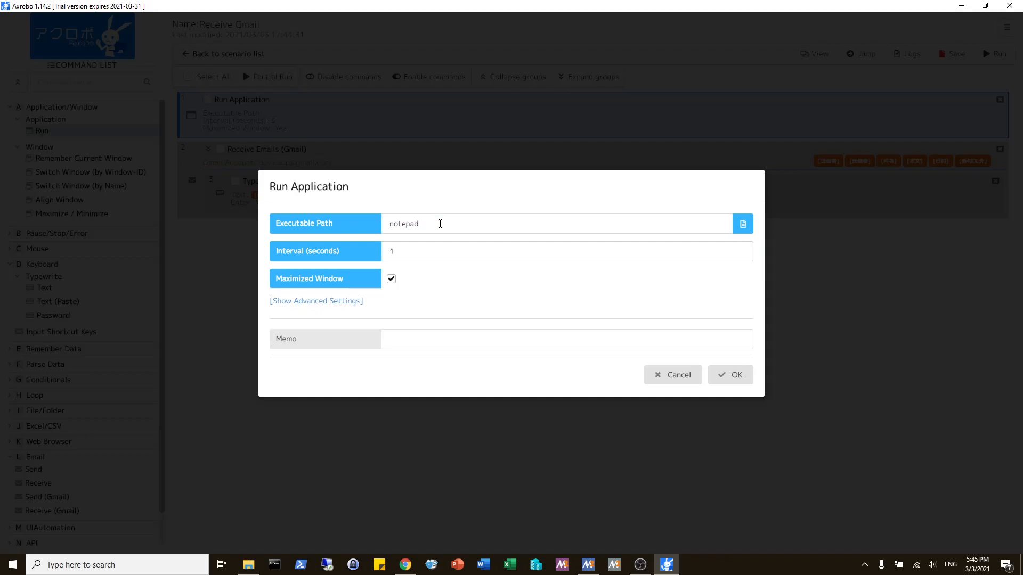
{"action": "left_click", "coordinate": [725, 375]}
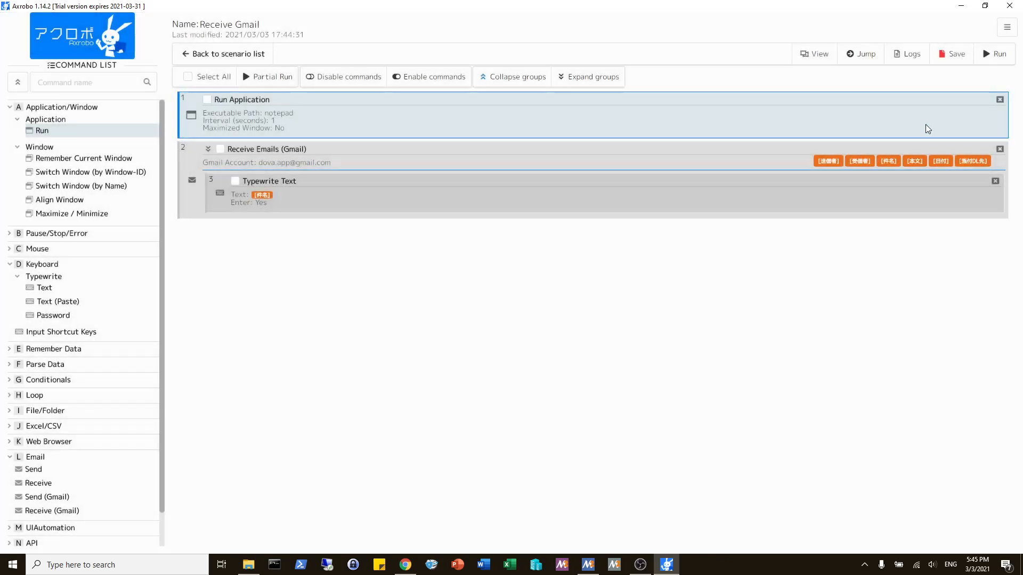
{"action": "left_click", "coordinate": [951, 54]}
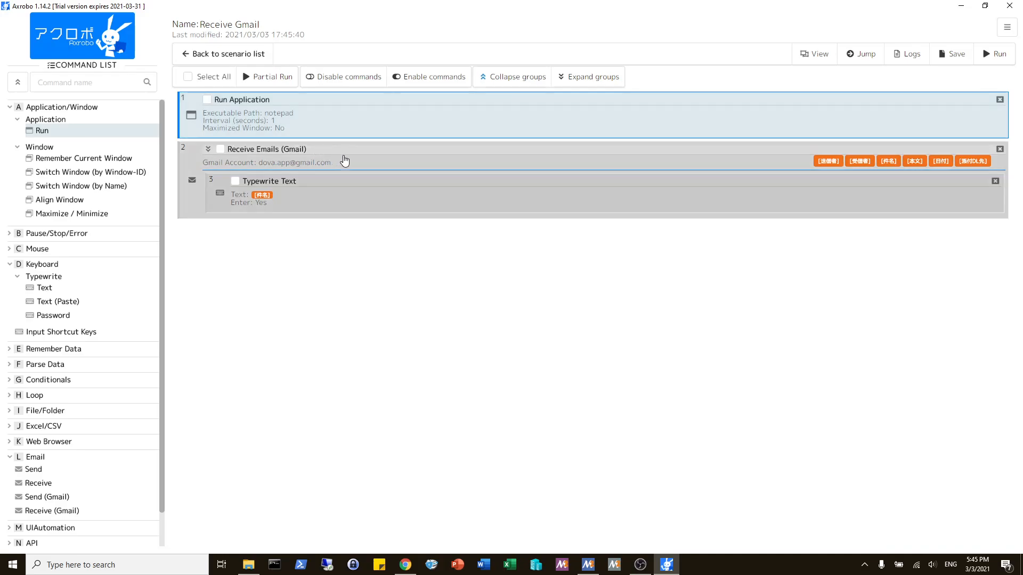
Step: Review the Receive Emails (Gmail) account and Unread only filter, comparing them with the unread messages in the Gmail inbox in Chrome
{"action": "double_click", "coordinate": [340, 159]}
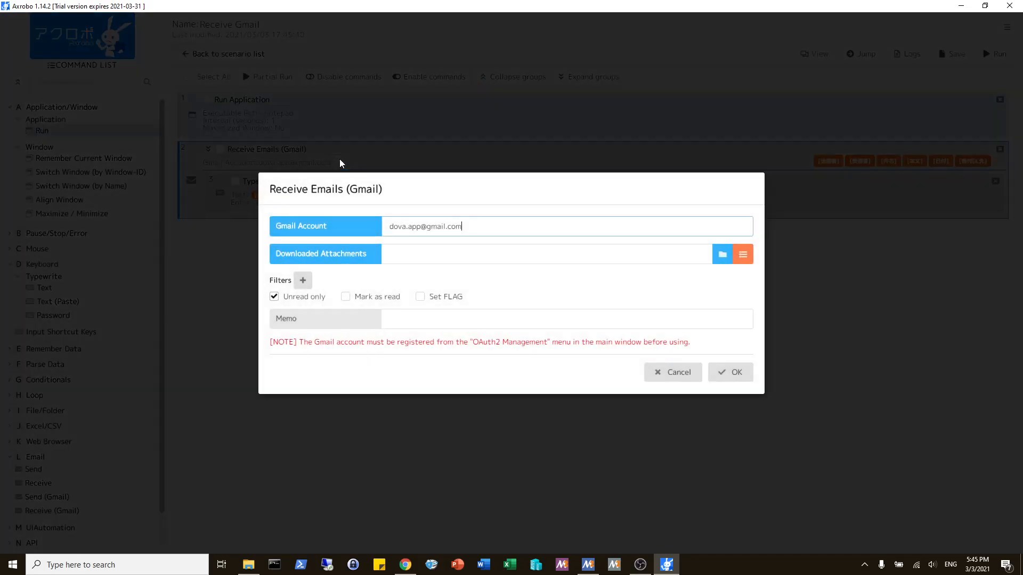
{"action": "left_click_drag", "start_coordinate": [497, 233], "coordinate": [270, 231]}
{"action": "left_click", "coordinate": [338, 243]}
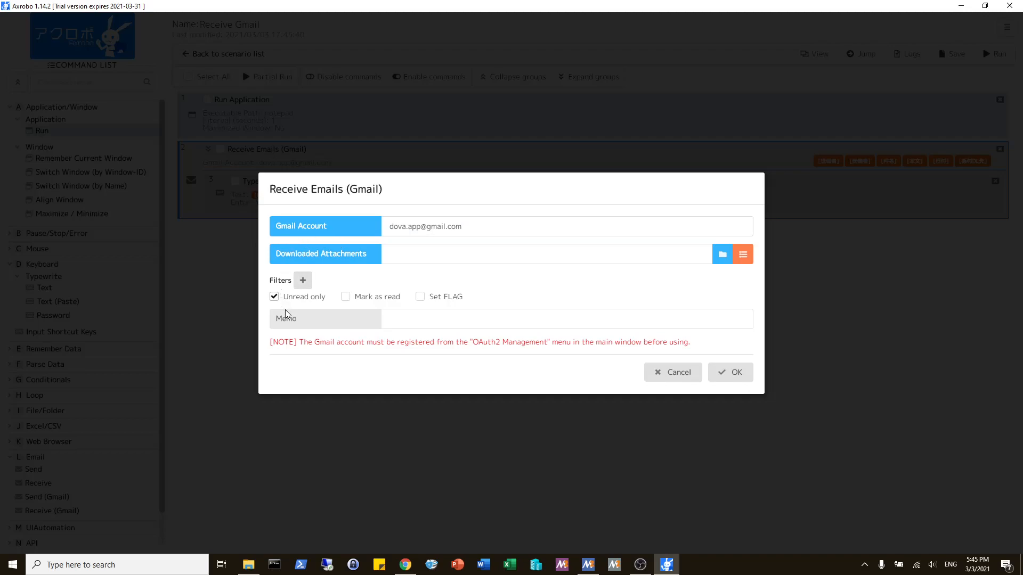
{"action": "left_click", "coordinate": [405, 564]}
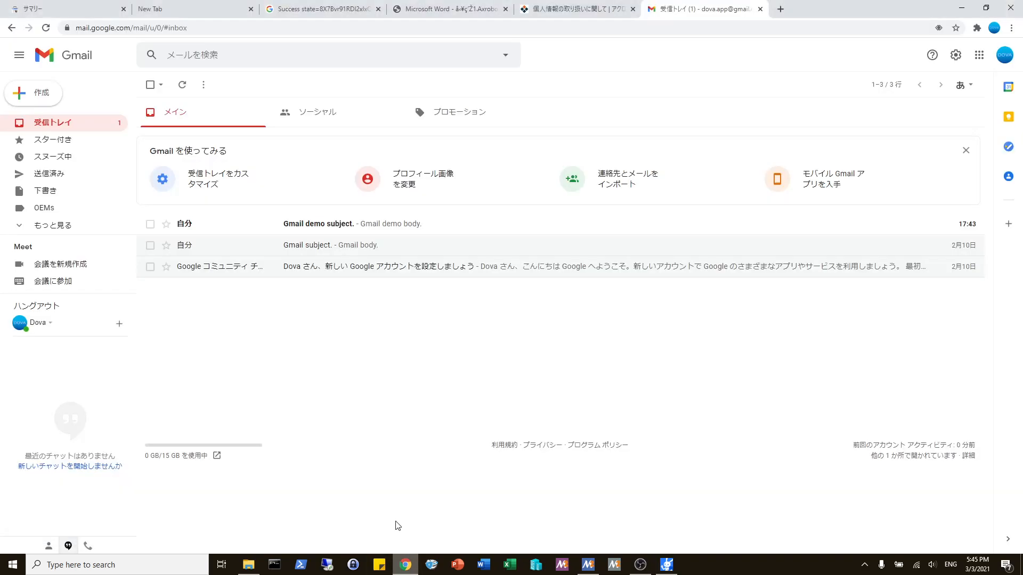
{"action": "left_click", "coordinate": [666, 565]}
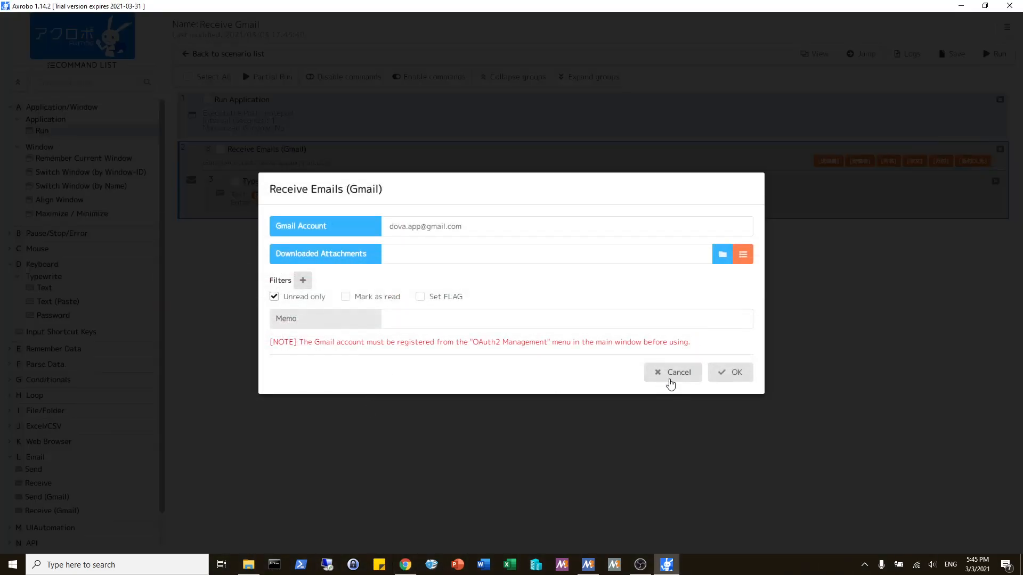
{"action": "left_click", "coordinate": [720, 362]}
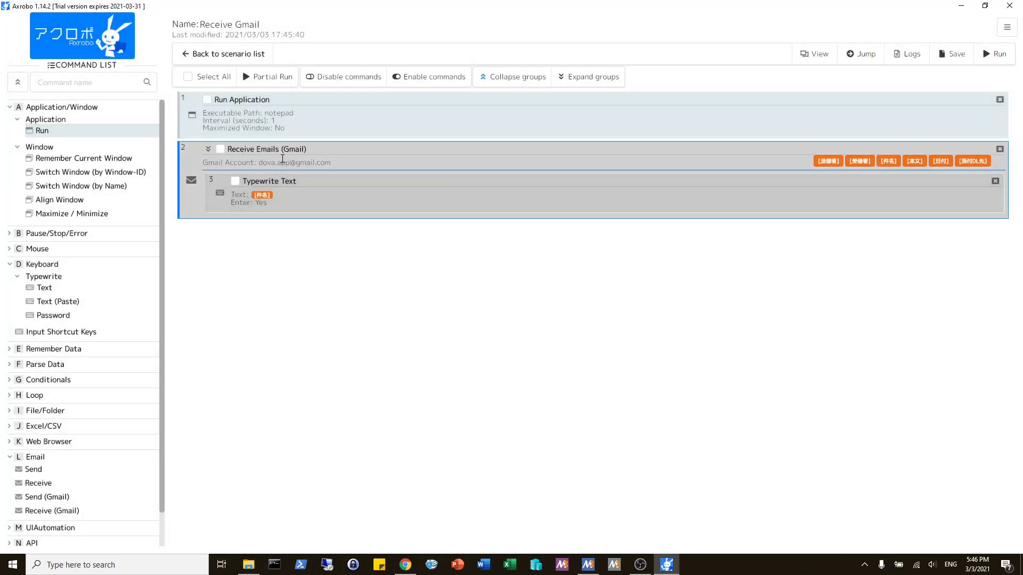
Step: Review the text and Press [Enter] setting of the Typewrite Text command
{"action": "left_click", "coordinate": [222, 192]}
{"action": "double_click", "coordinate": [337, 198]}
{"action": "left_click", "coordinate": [429, 222]}
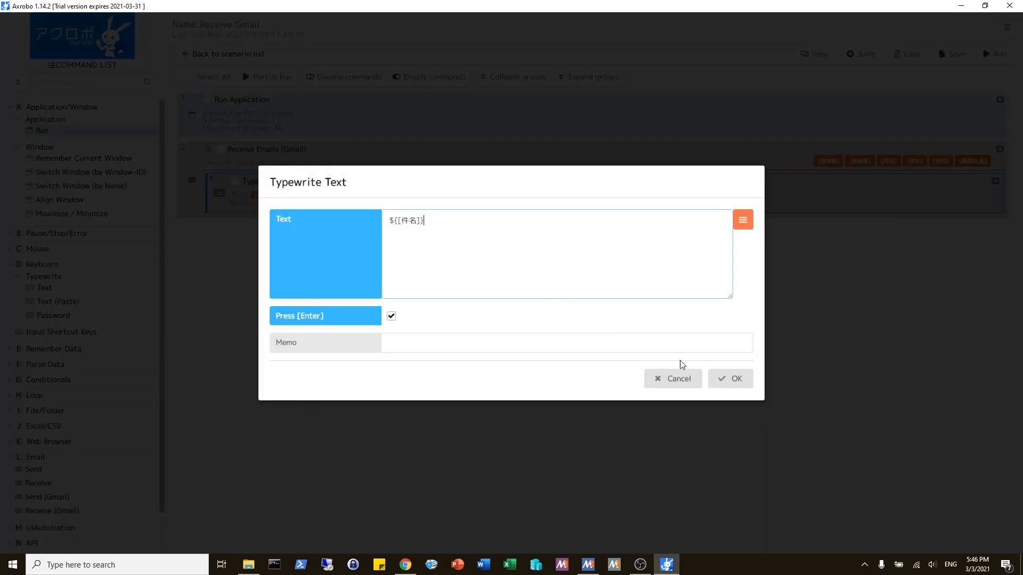
{"action": "left_click", "coordinate": [711, 379]}
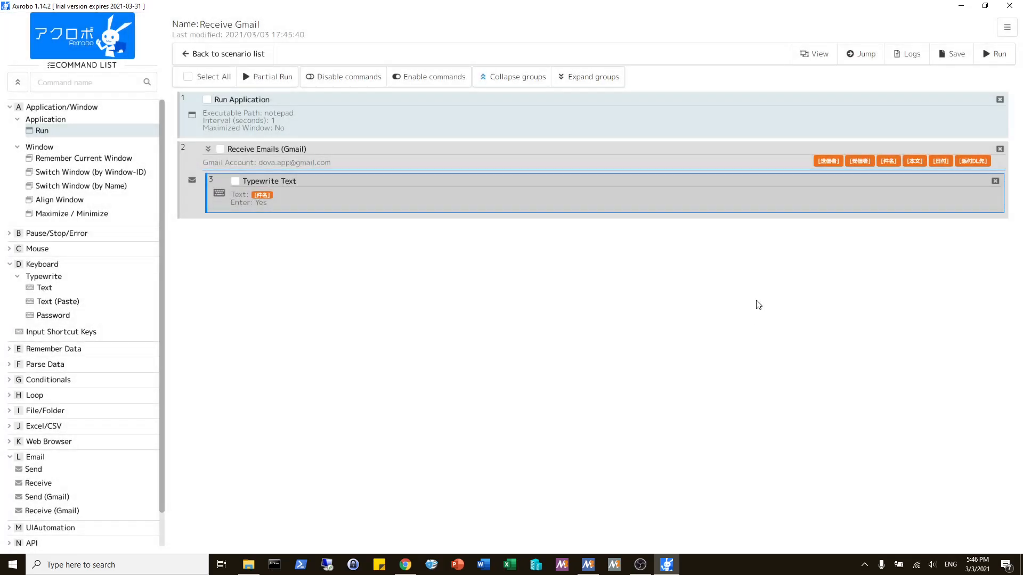
Step: Run the Receive Gmail scenario and compare the subject typed into Notepad with the unread message in the Gmail inbox
{"action": "left_click", "coordinate": [998, 57]}
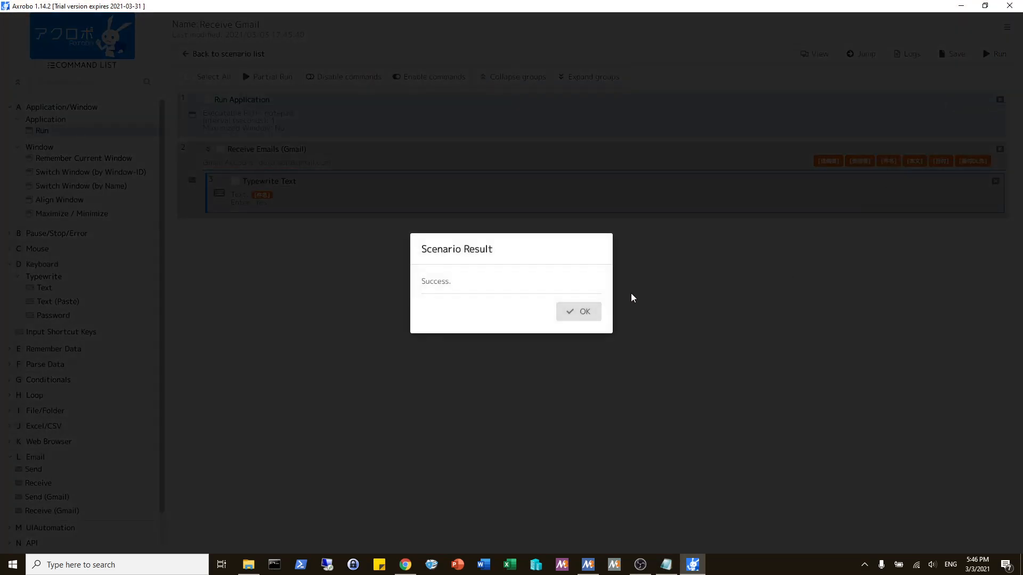
{"action": "left_click", "coordinate": [594, 312]}
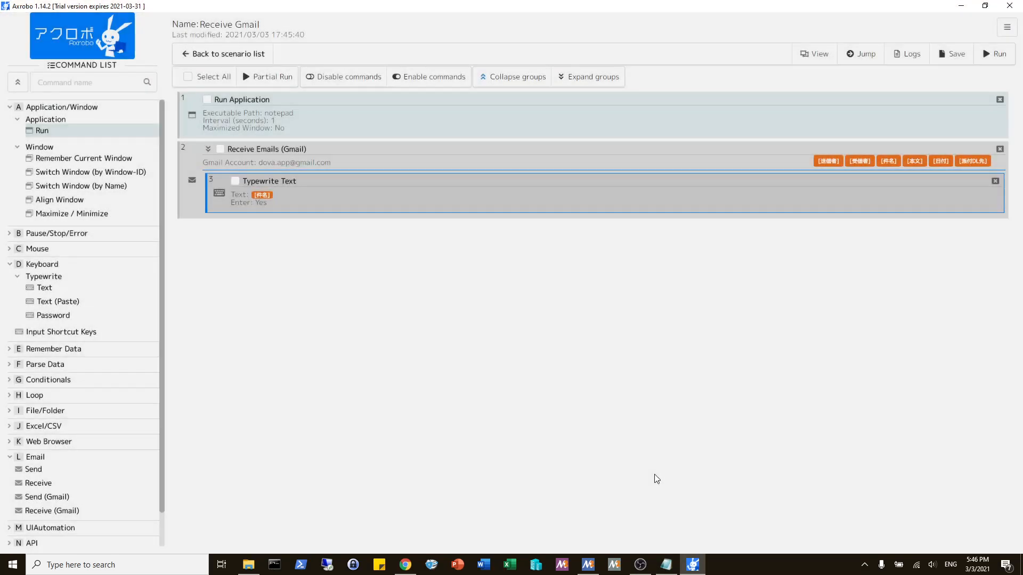
{"action": "left_click", "coordinate": [666, 564]}
{"action": "left_click", "coordinate": [406, 565]}
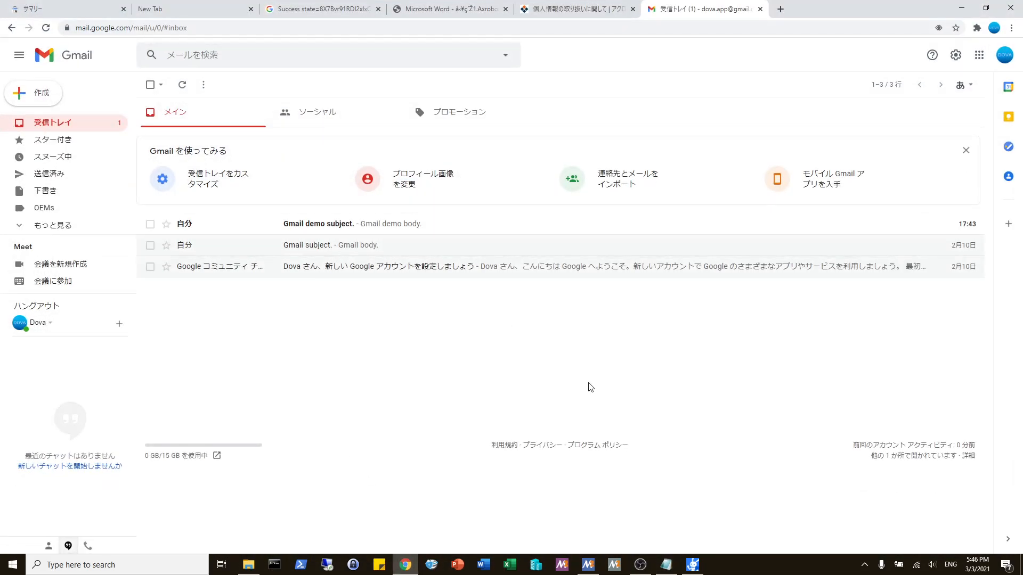
{"action": "left_click", "coordinate": [692, 565]}
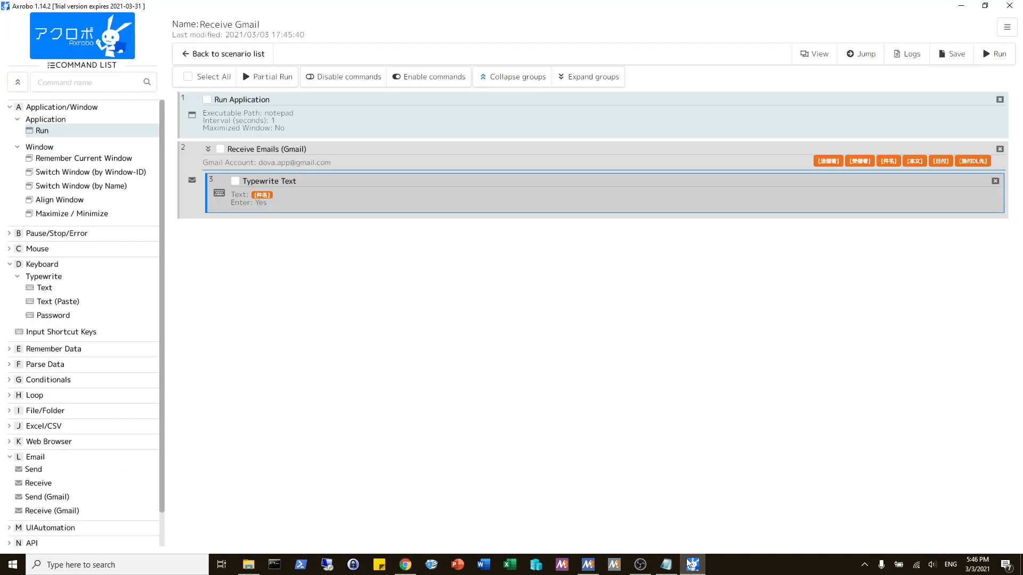
{"action": "left_click", "coordinate": [665, 564]}
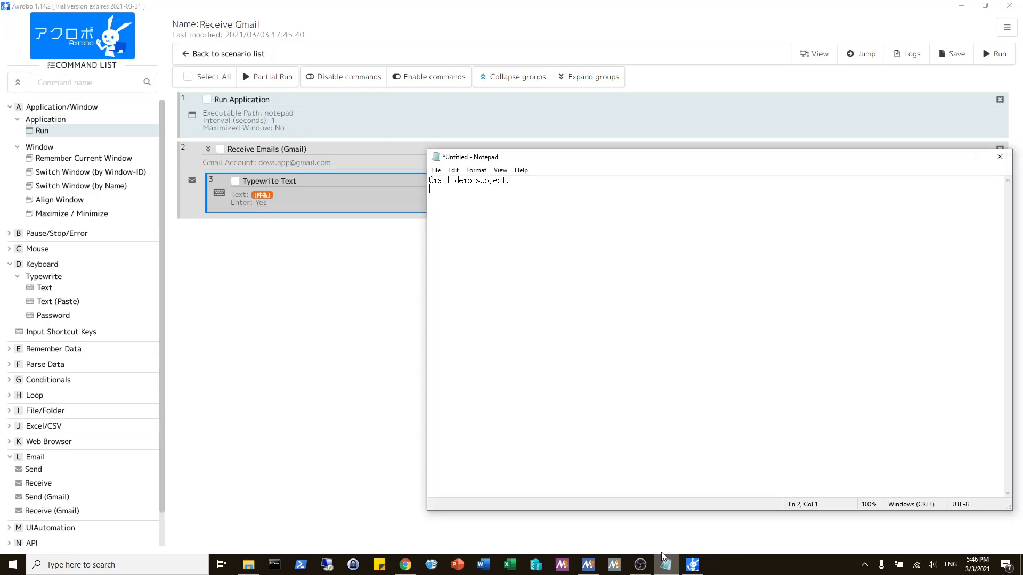
{"action": "key", "text": "ctrl+a"}
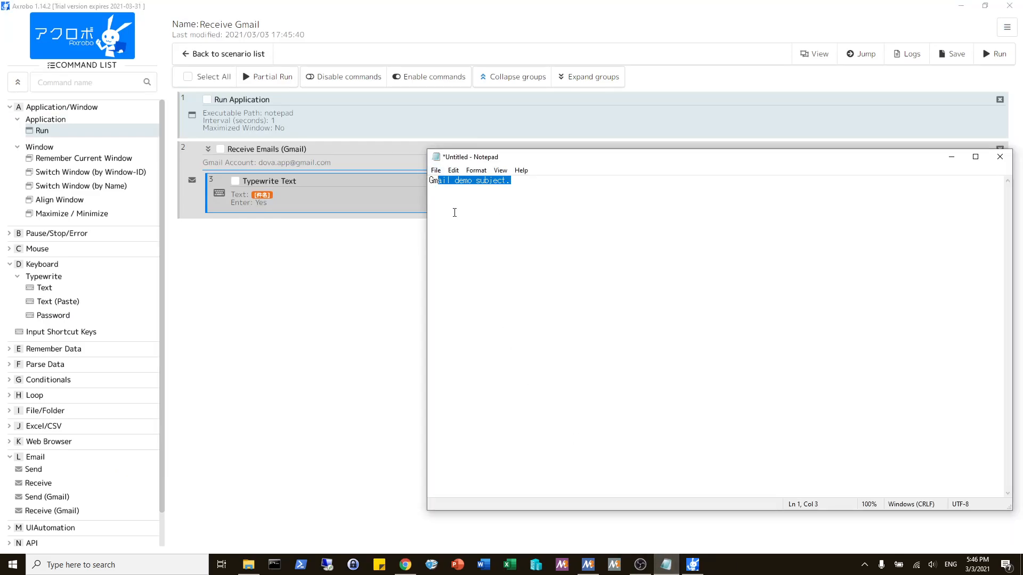
{"action": "left_click", "coordinate": [461, 210]}
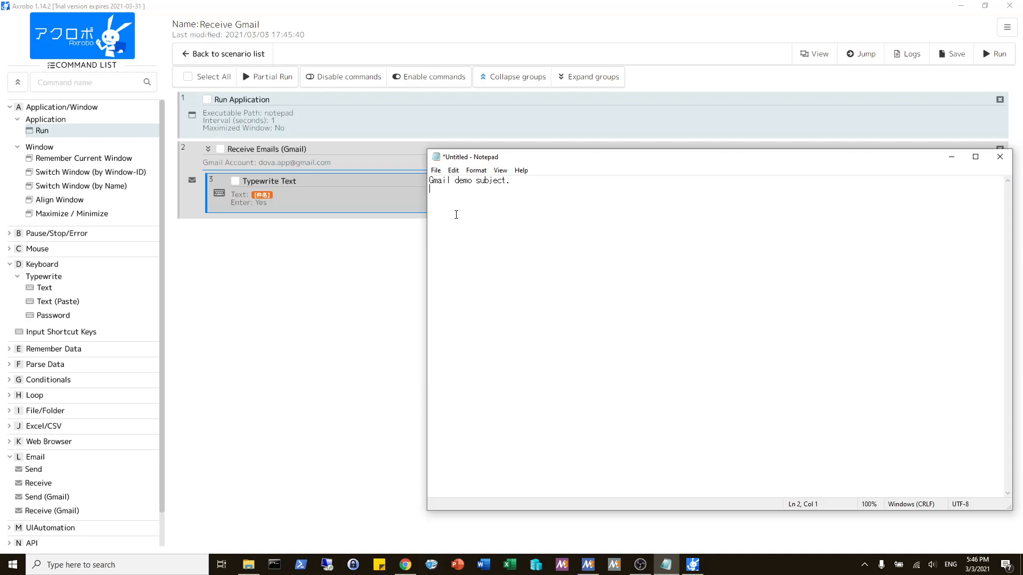
Step: Enable Mark as read for the Receive Emails (Gmail) command, trying the unread message's star in Gmail on and off before applying
{"action": "left_click", "coordinate": [372, 333]}
{"action": "double_click", "coordinate": [327, 161]}
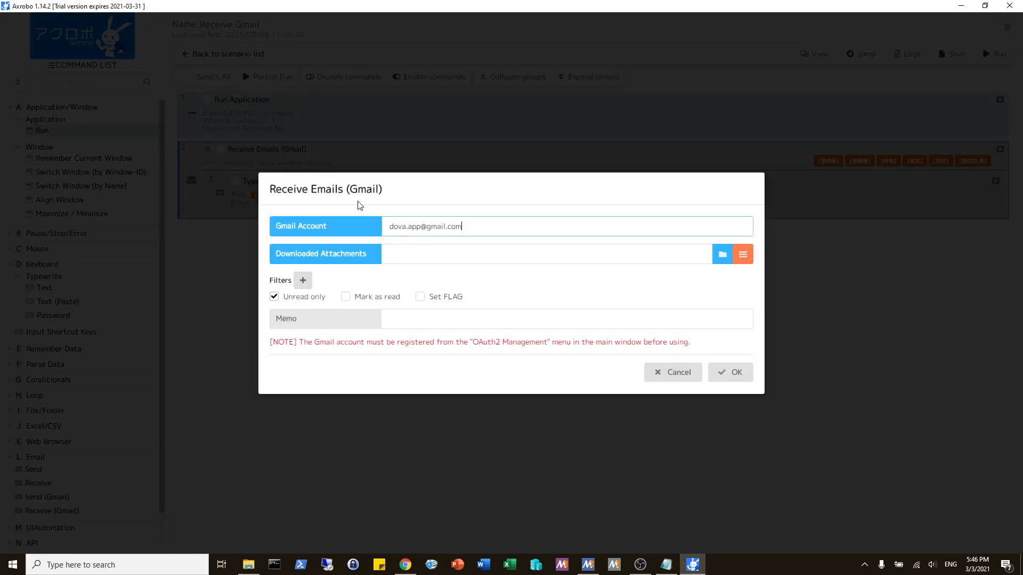
{"action": "left_click", "coordinate": [346, 298]}
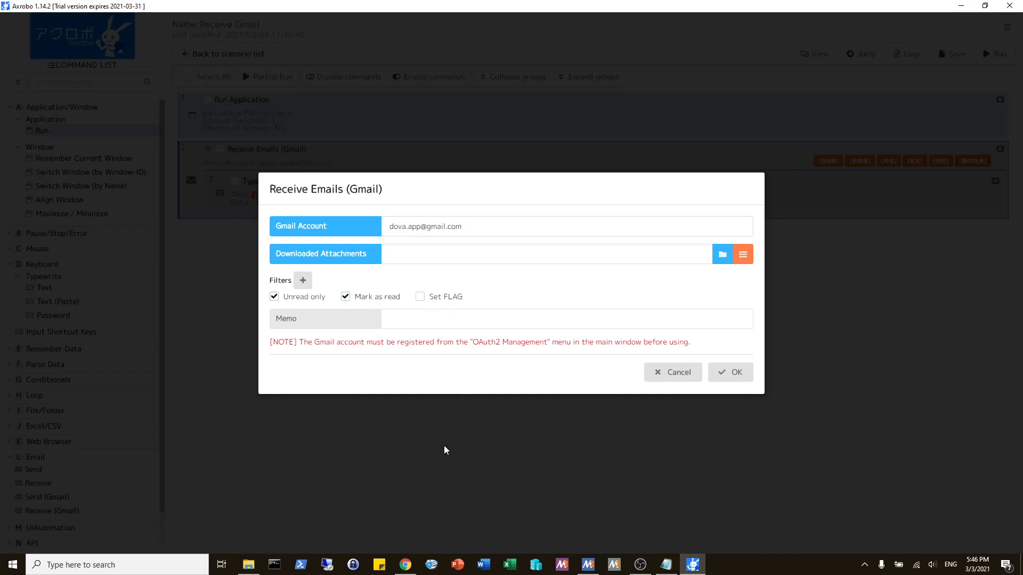
{"action": "left_click", "coordinate": [410, 562]}
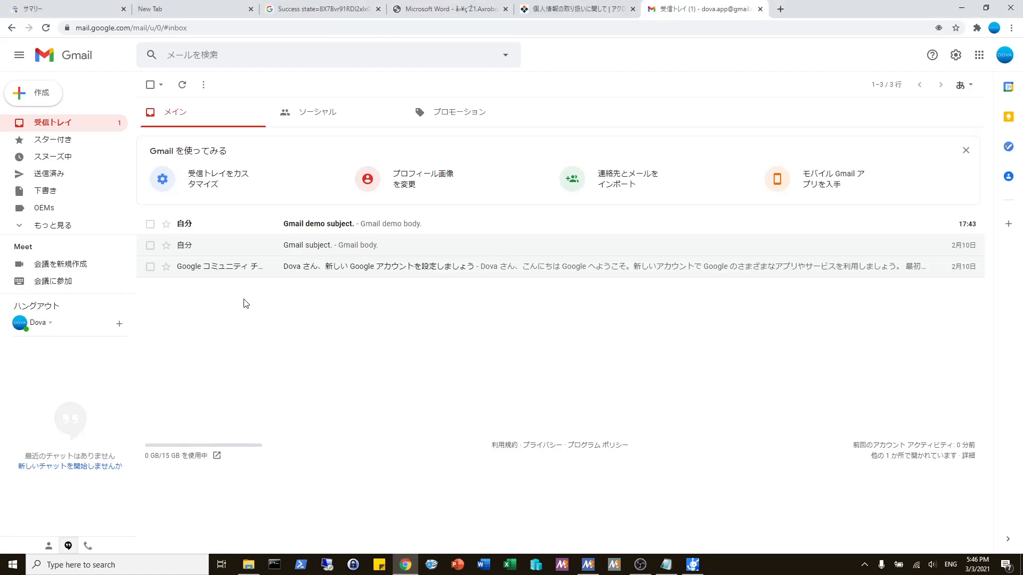
{"action": "left_click", "coordinate": [166, 225]}
{"action": "left_click", "coordinate": [166, 224]}
{"action": "left_click", "coordinate": [692, 565]}
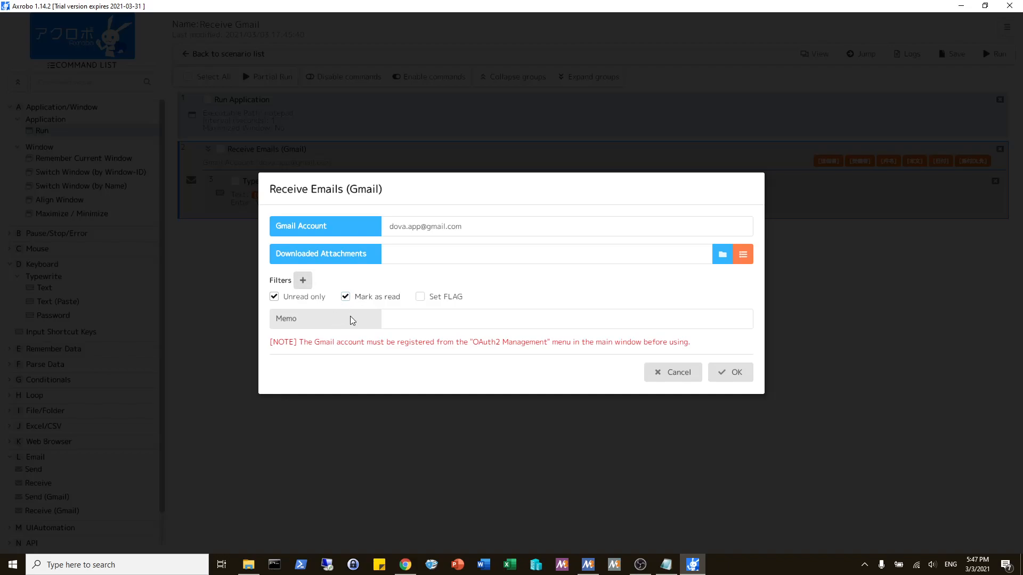
{"action": "left_click", "coordinate": [729, 372]}
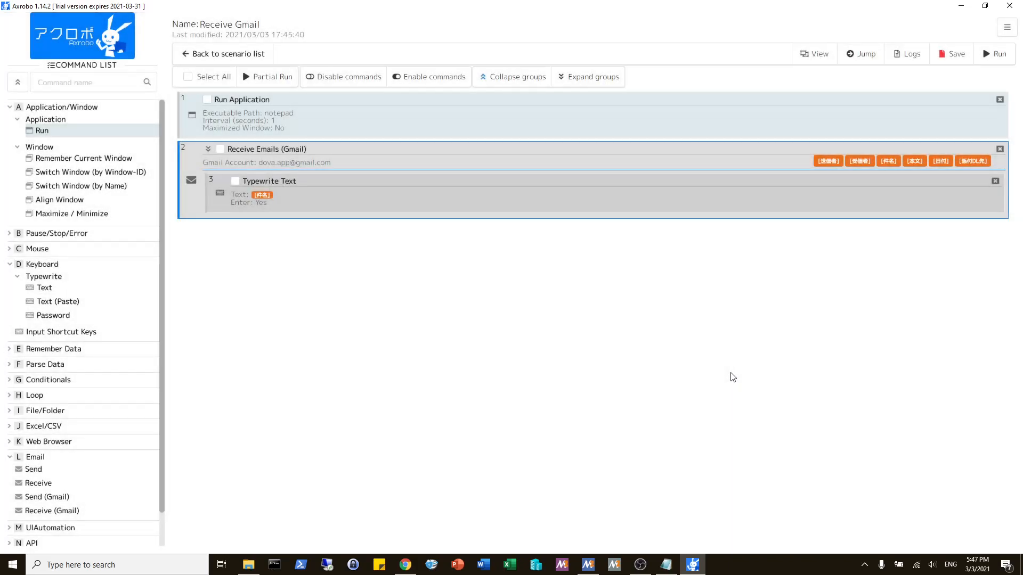
Step: Switch to the open Notepad window and close it without saving its text
{"action": "left_click", "coordinate": [667, 565]}
{"action": "left_click", "coordinate": [999, 157]}
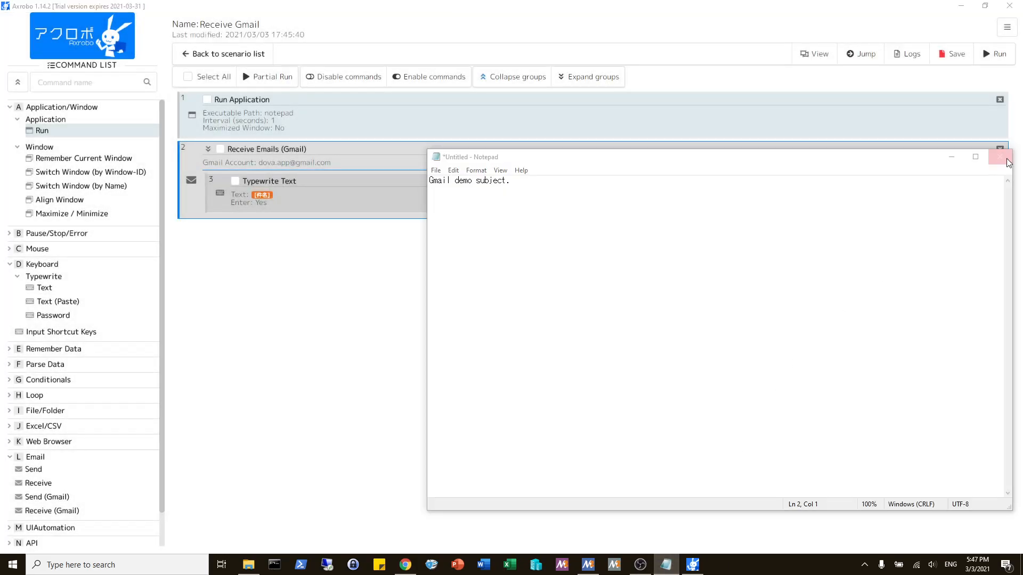
{"action": "left_click", "coordinate": [529, 282]}
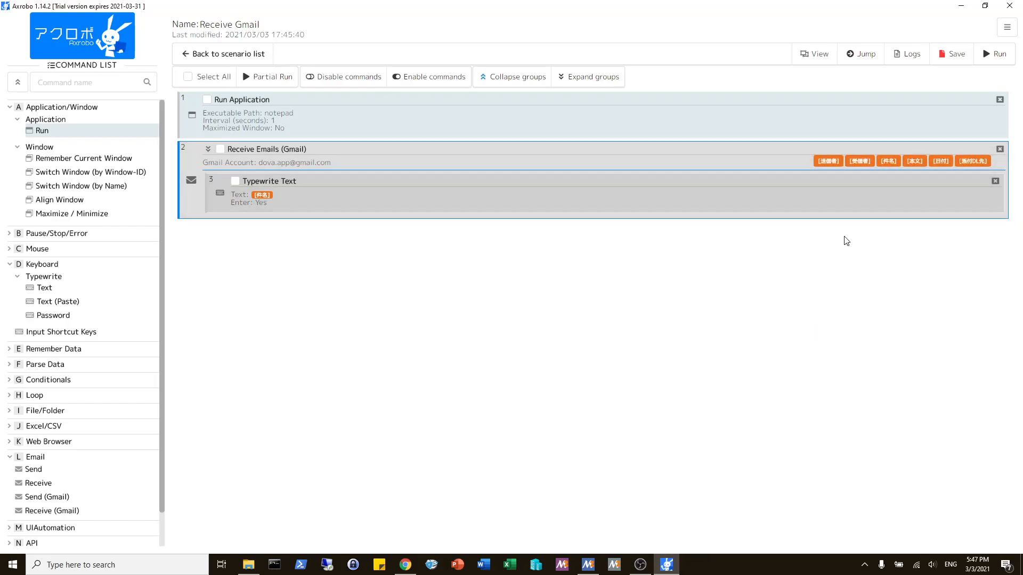
Step: Save and run the Receive Gmail scenario again, and check the read state of "Gmail demo subject." in the Gmail inbox
{"action": "left_click", "coordinate": [965, 60]}
{"action": "left_click", "coordinate": [996, 54]}
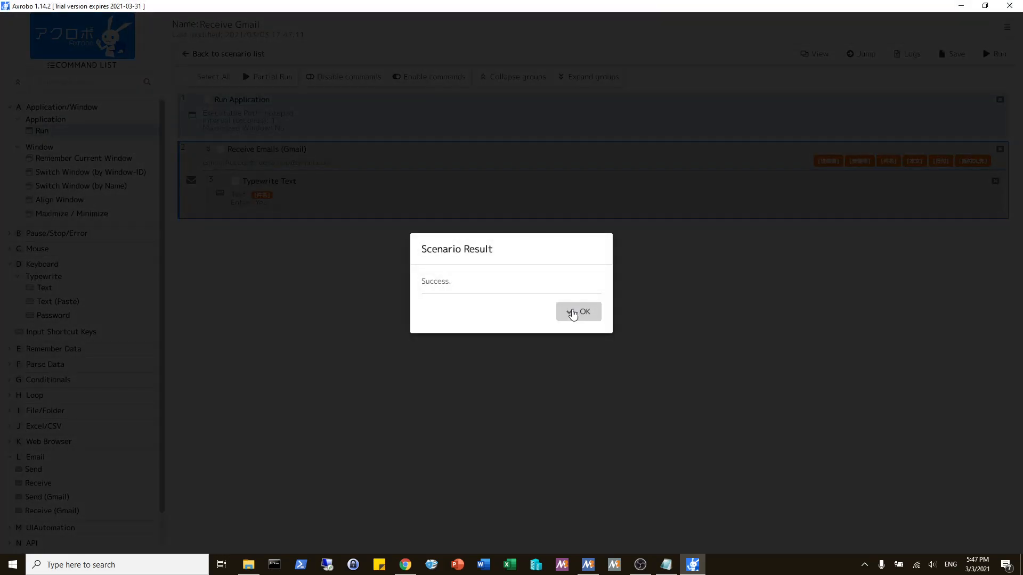
{"action": "left_click", "coordinate": [573, 313]}
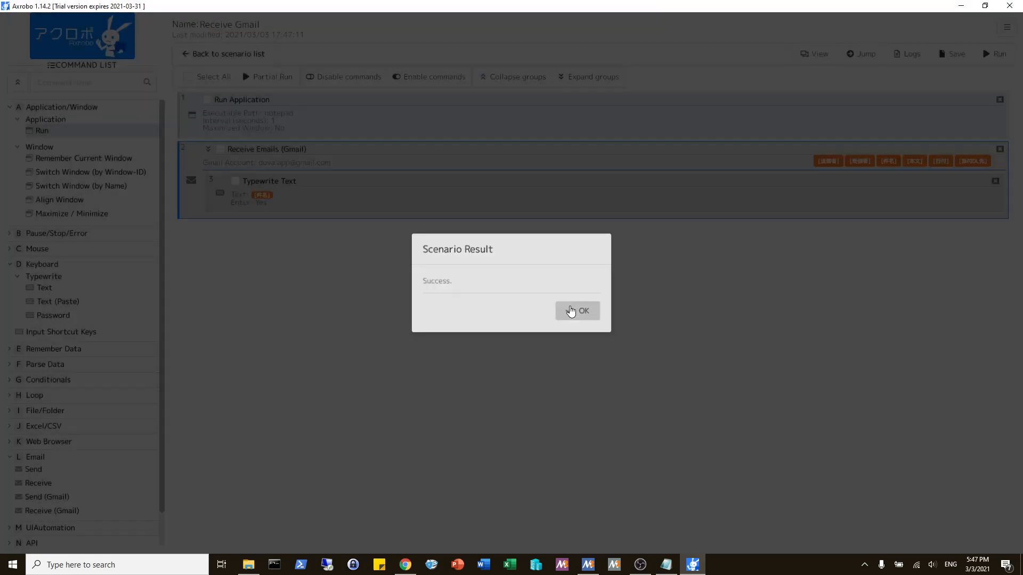
{"action": "left_click", "coordinate": [404, 565]}
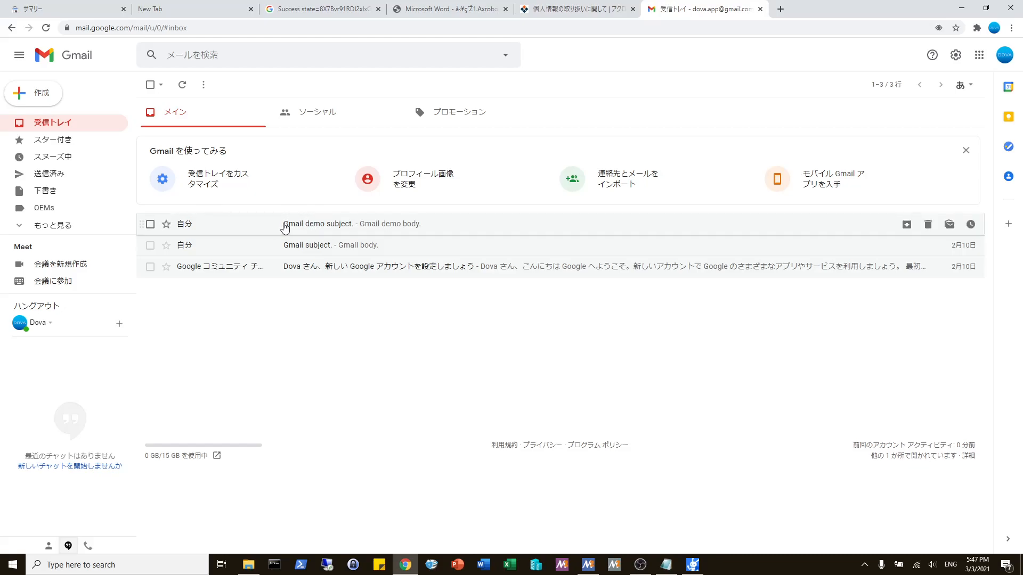
{"action": "left_click", "coordinate": [692, 565]}
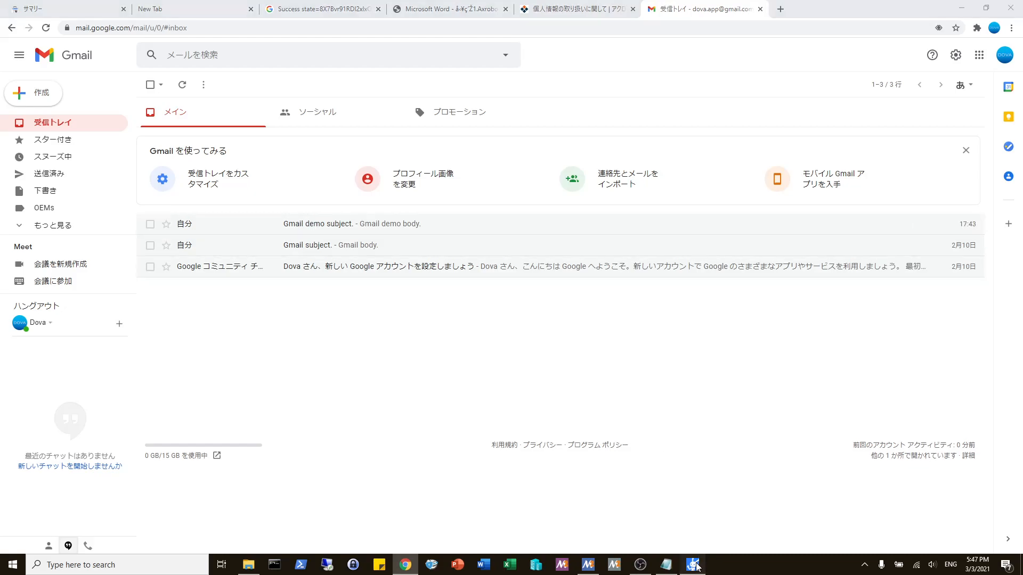
Step: Enable Set FLAG and disable Mark as read for the Receive Emails (Gmail) command
{"action": "double_click", "coordinate": [344, 155]}
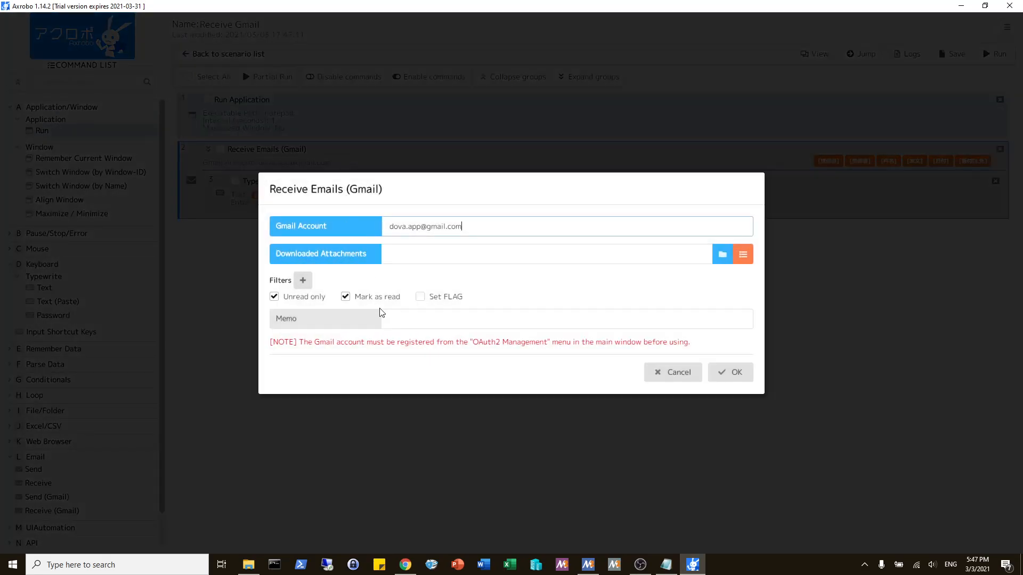
{"action": "left_click", "coordinate": [421, 298]}
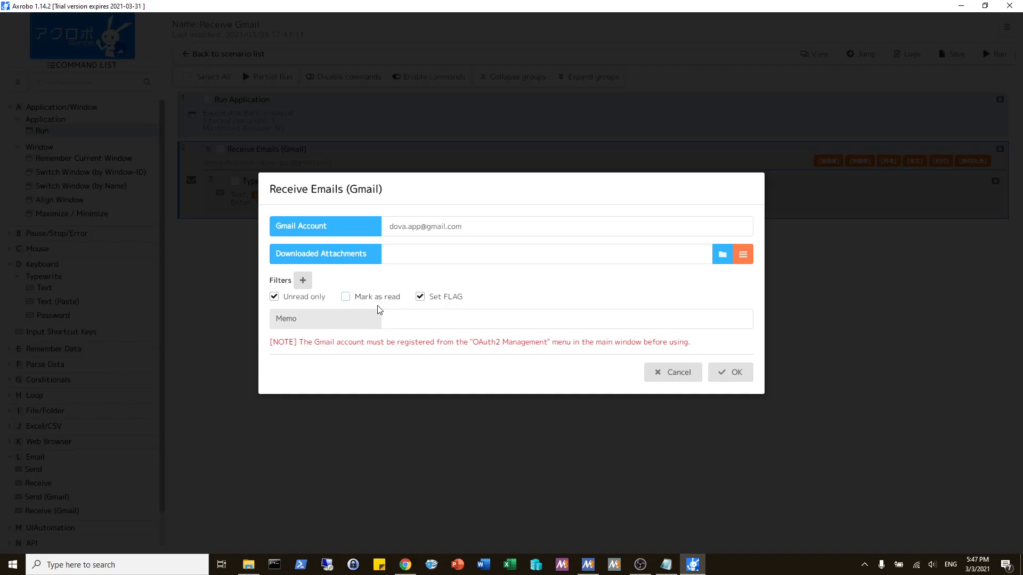
{"action": "left_click", "coordinate": [732, 375]}
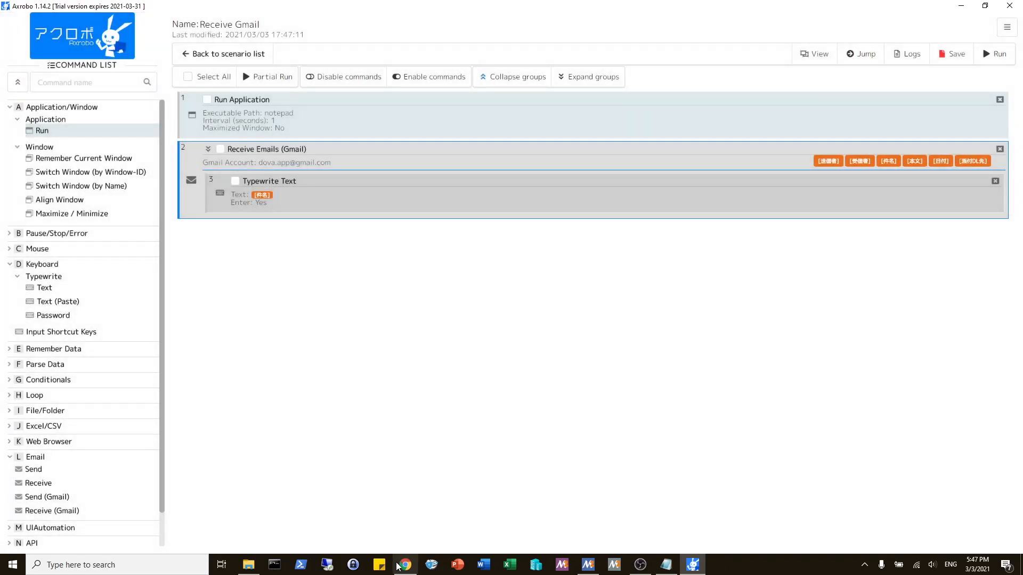
Step: Switch to Gmail in Chrome and mark the "Gmail demo subject." message as unread
{"action": "key", "text": "alt+Tab"}
{"action": "left_click", "coordinate": [150, 224]}
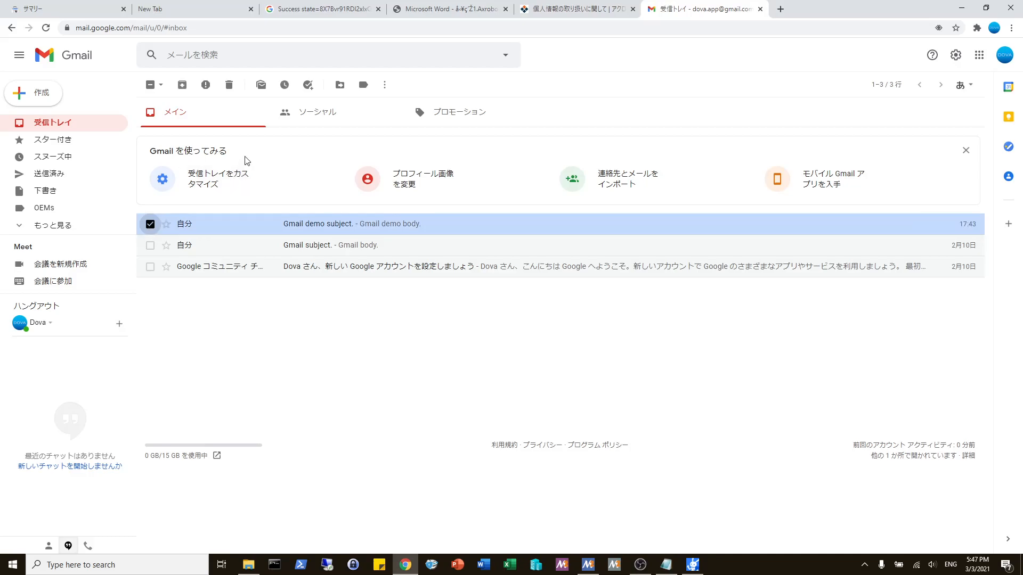
{"action": "left_click", "coordinate": [261, 85]}
{"action": "left_click", "coordinate": [150, 224]}
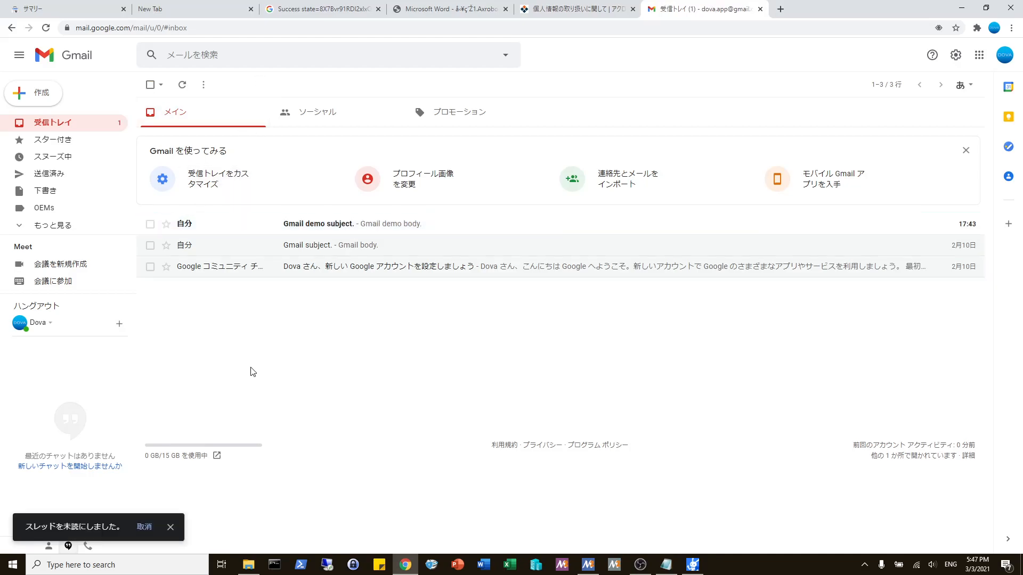
Step: Switch to Axrobo, save and run the Receive Gmail scenario, and check the star on "Gmail demo subject." in the Gmail inbox
{"action": "left_click", "coordinate": [692, 565]}
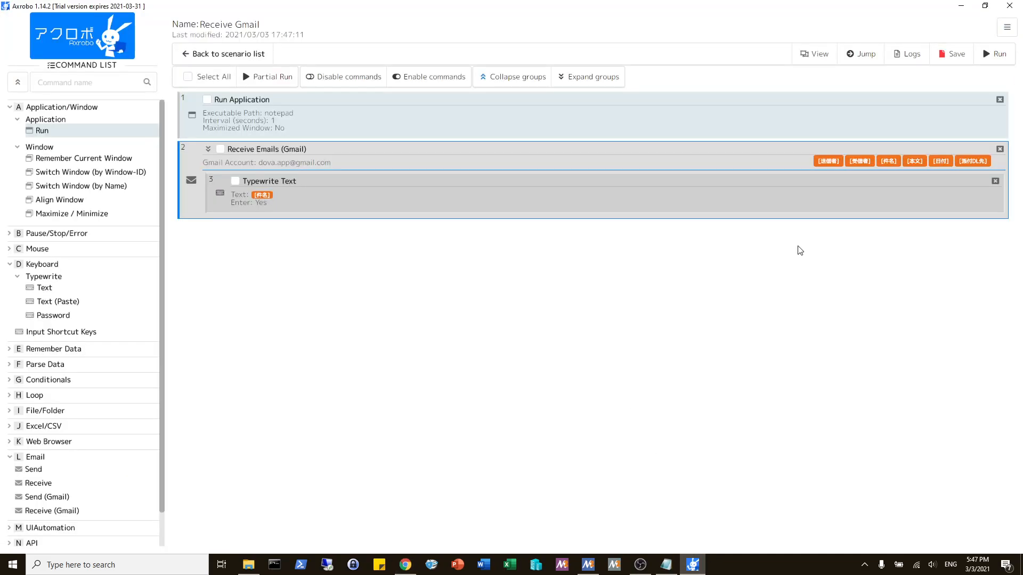
{"action": "left_click", "coordinate": [944, 55]}
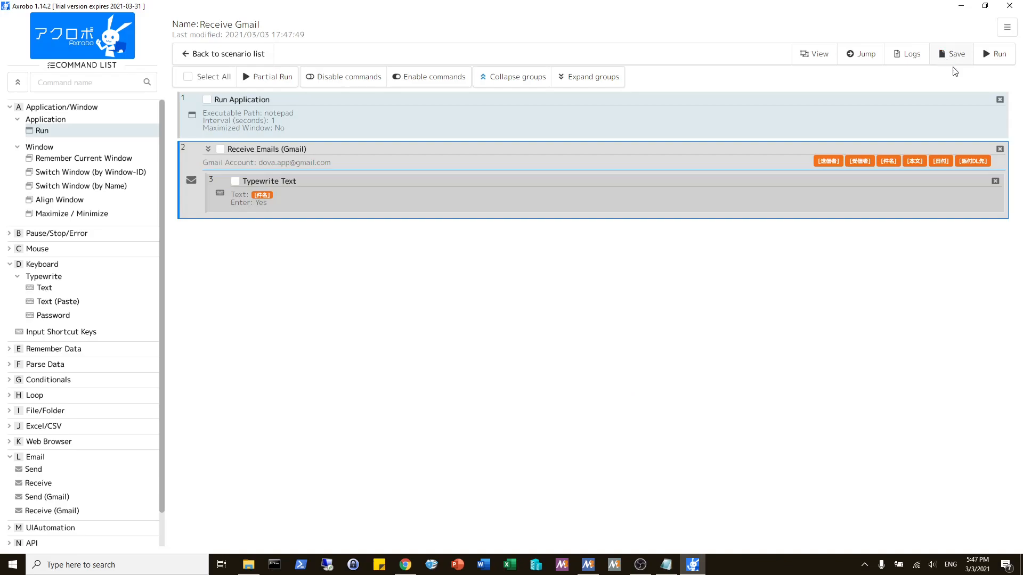
{"action": "left_click", "coordinate": [988, 55]}
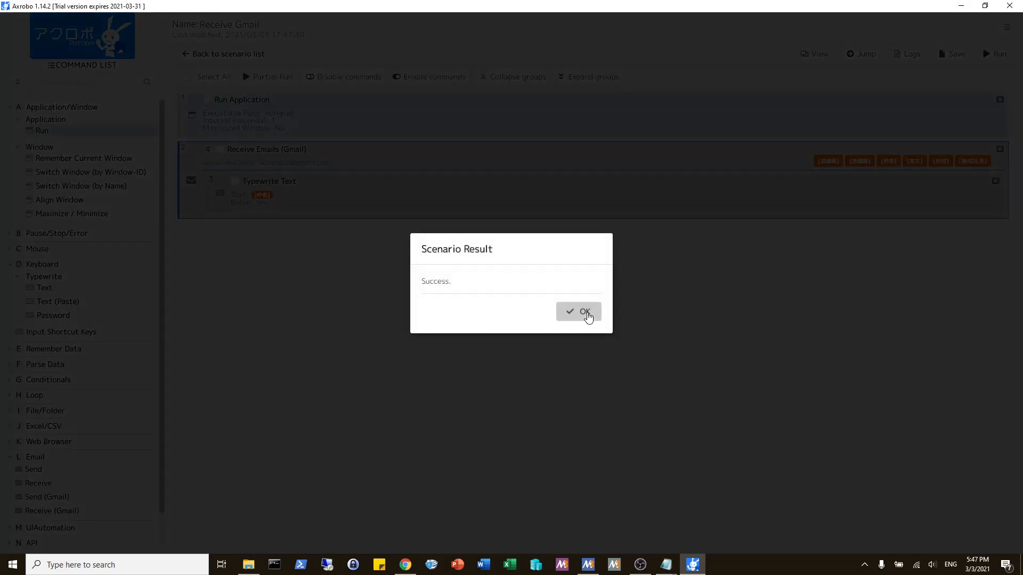
{"action": "left_click", "coordinate": [588, 318]}
{"action": "left_click", "coordinate": [407, 565]}
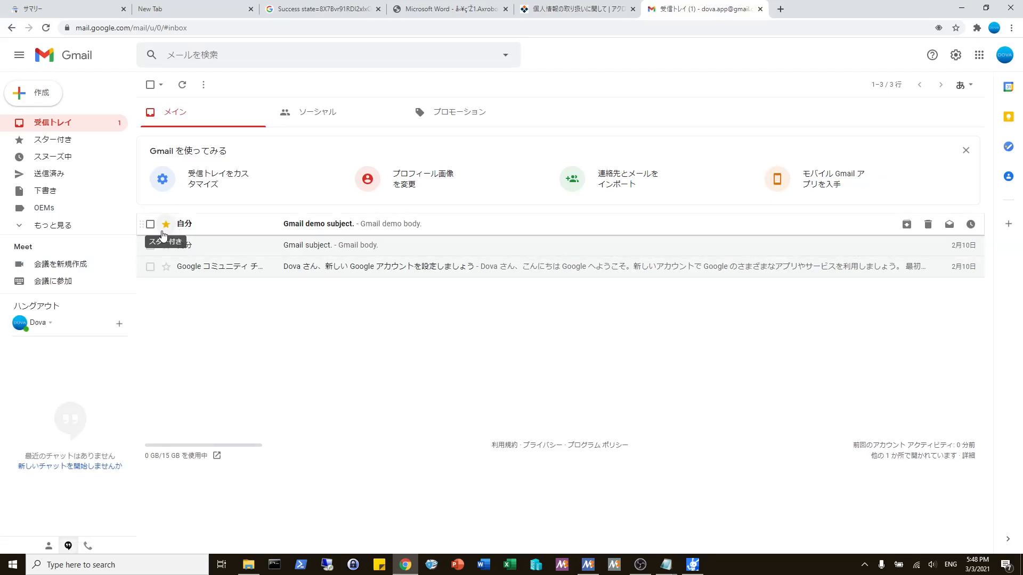
Step: Switch back to Axrobo and enable Mark as read in the Receive Emails (Gmail) command
{"action": "left_click", "coordinate": [692, 564]}
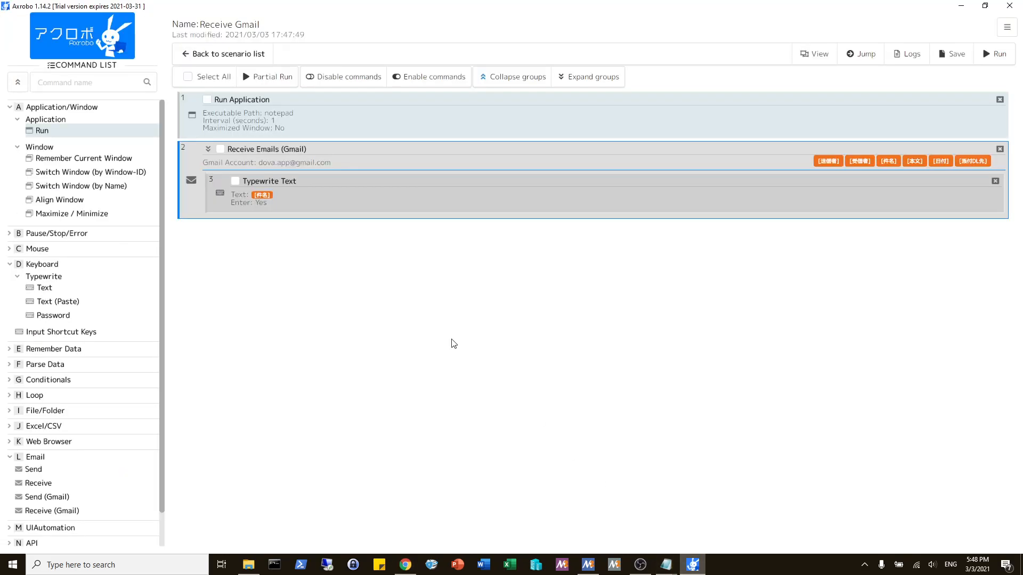
{"action": "double_click", "coordinate": [342, 154]}
{"action": "left_click", "coordinate": [412, 199]}
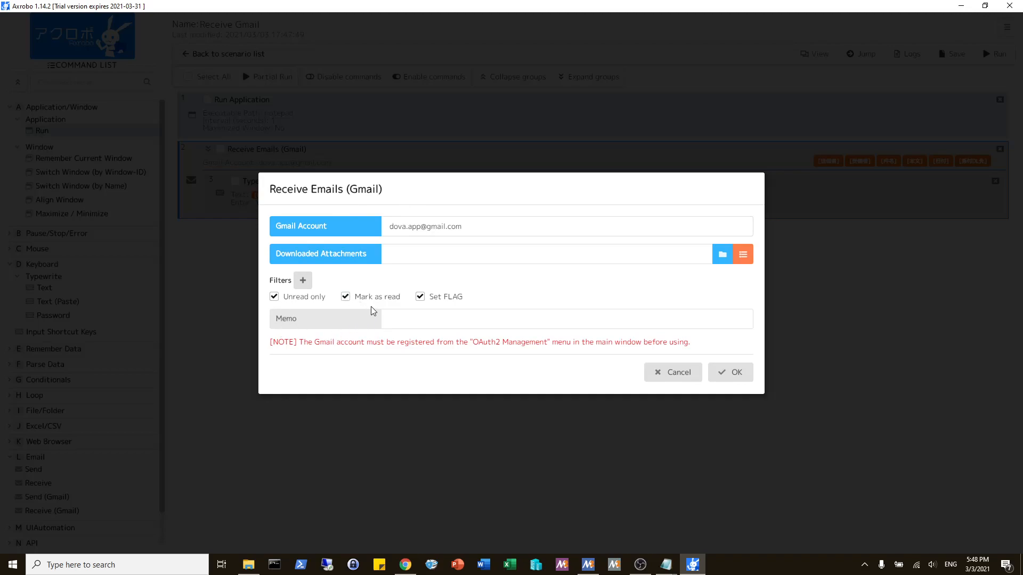
{"action": "left_click", "coordinate": [420, 296]}
{"action": "left_click", "coordinate": [371, 302]}
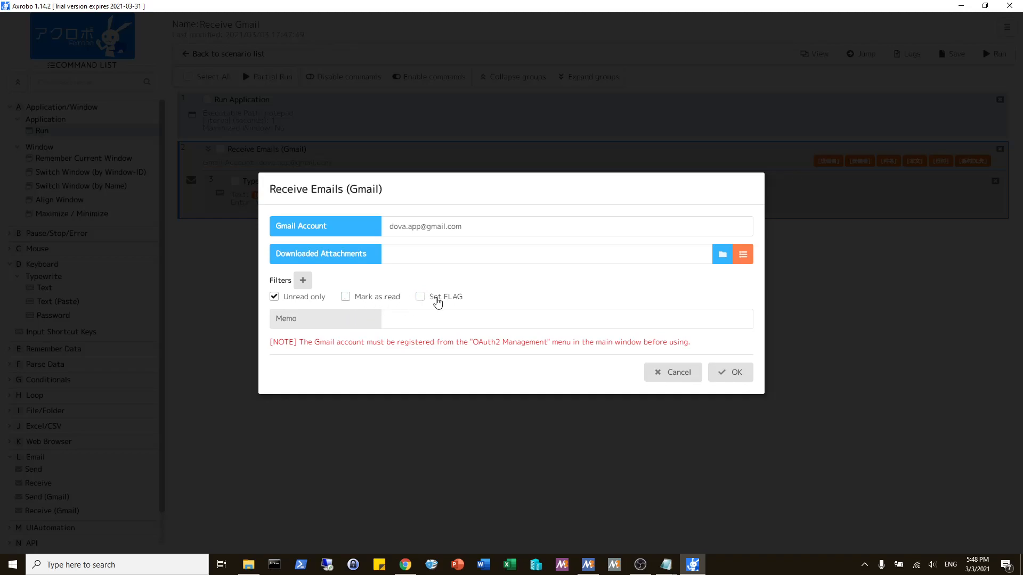
{"action": "left_click", "coordinate": [394, 302]}
{"action": "left_click", "coordinate": [726, 377]}
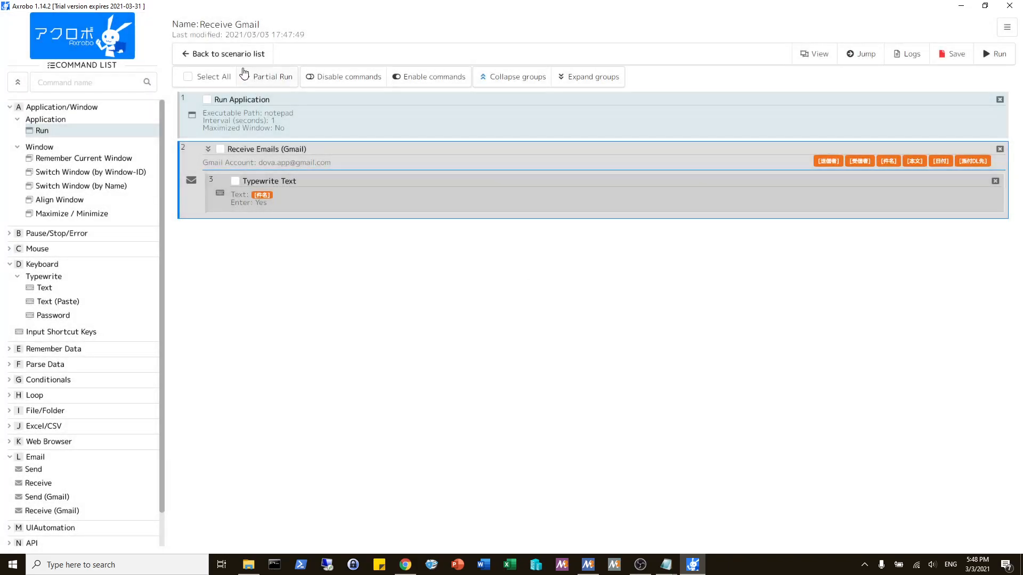
Step: Return to the scenario list, saving the changes to the Receive Gmail scenario
{"action": "left_click", "coordinate": [239, 54]}
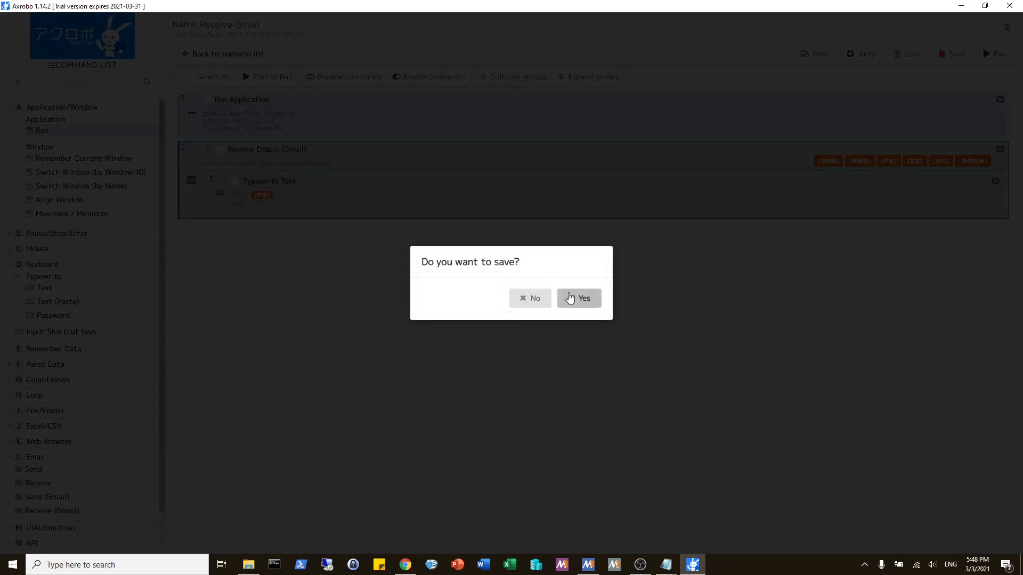
{"action": "left_click", "coordinate": [570, 298]}
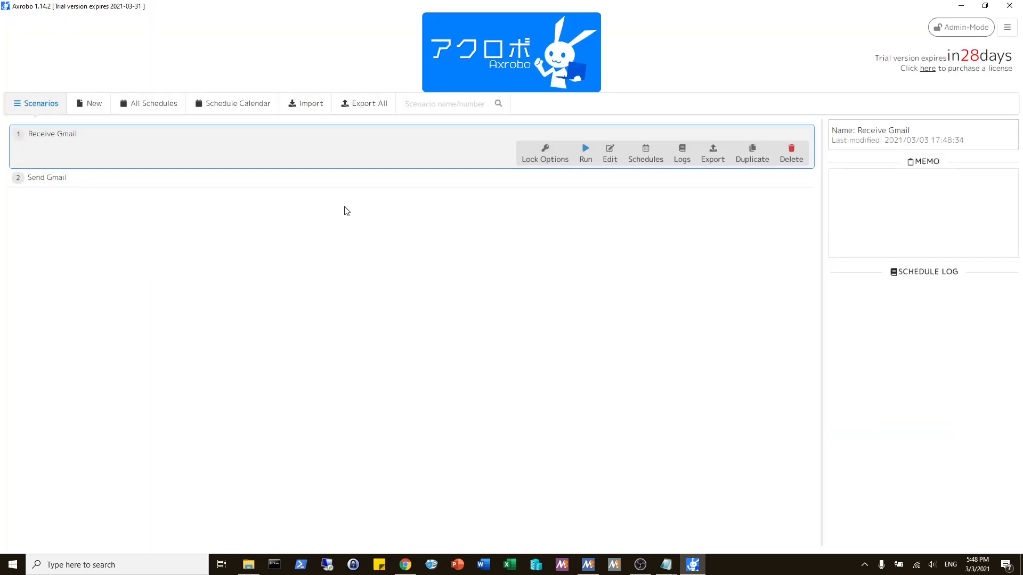
{"action": "left_click", "coordinate": [224, 178]}
{"action": "left_click", "coordinate": [230, 135]}
Step: Enable Schedule Notification Email Settings in the General Settings and choose Google Gmail as the account type
{"action": "left_click", "coordinate": [1007, 27]}
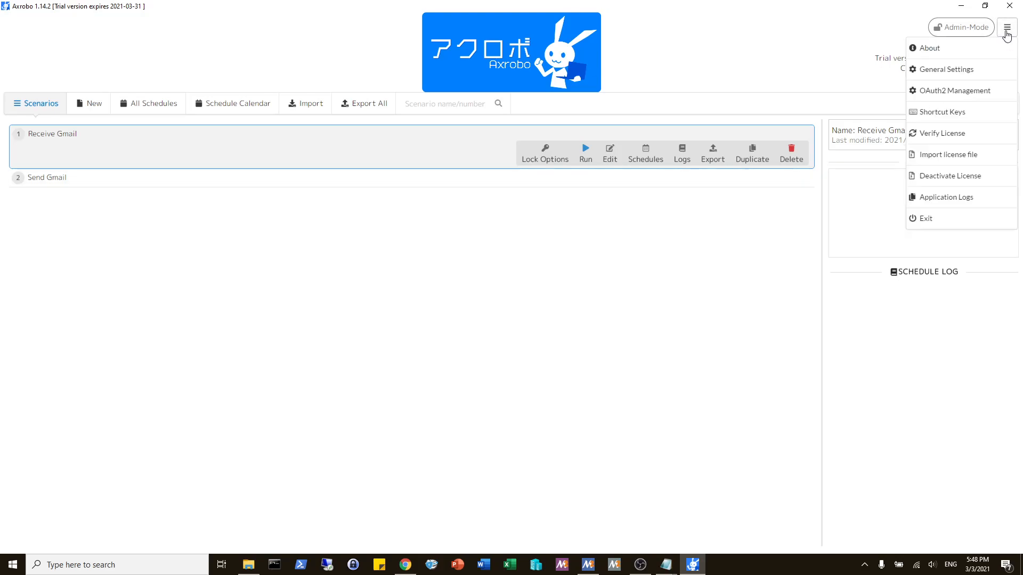
{"action": "left_click", "coordinate": [959, 70]}
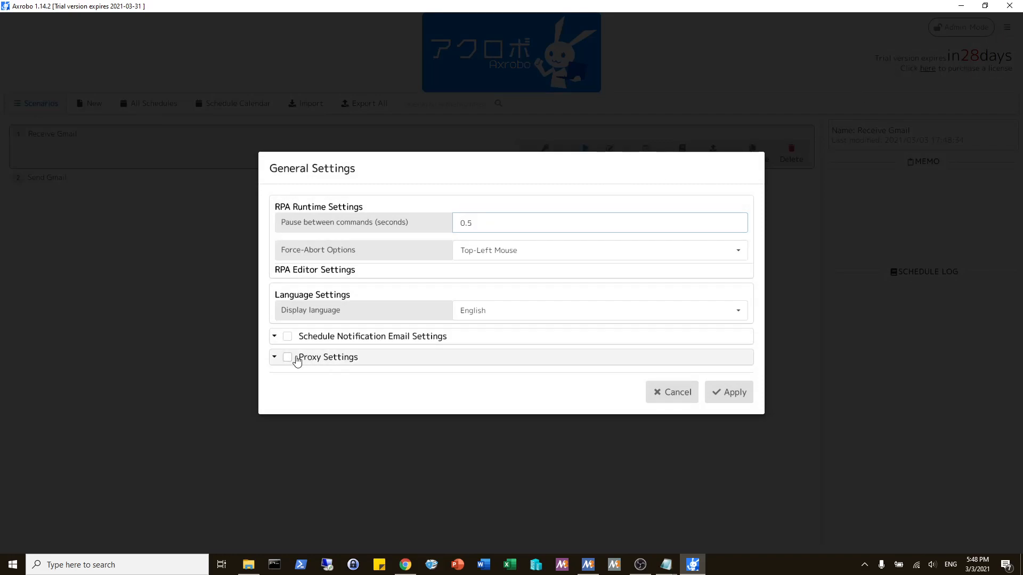
{"action": "left_click", "coordinate": [287, 336]}
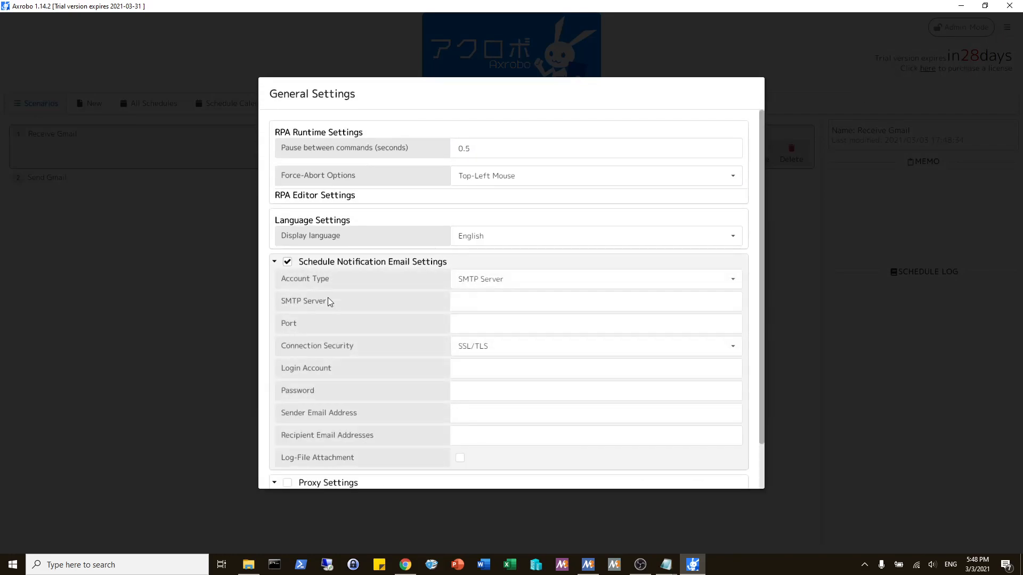
{"action": "left_click", "coordinate": [479, 282]}
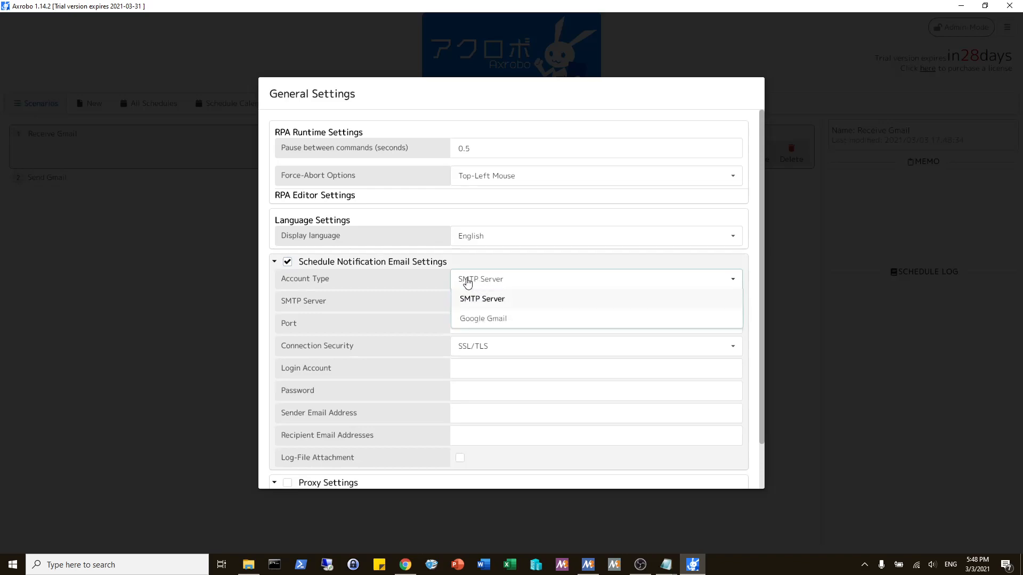
{"action": "left_click", "coordinate": [477, 318]}
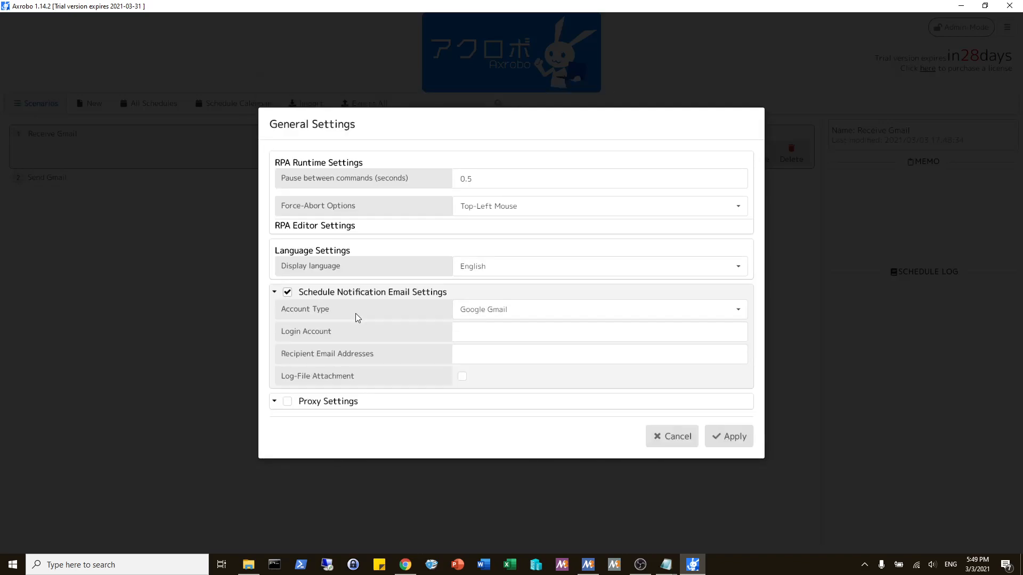
Step: Enter the Gmail address as login account and recipient, enable Log-File Attachment, and apply the general settings
{"action": "left_click", "coordinate": [494, 337]}
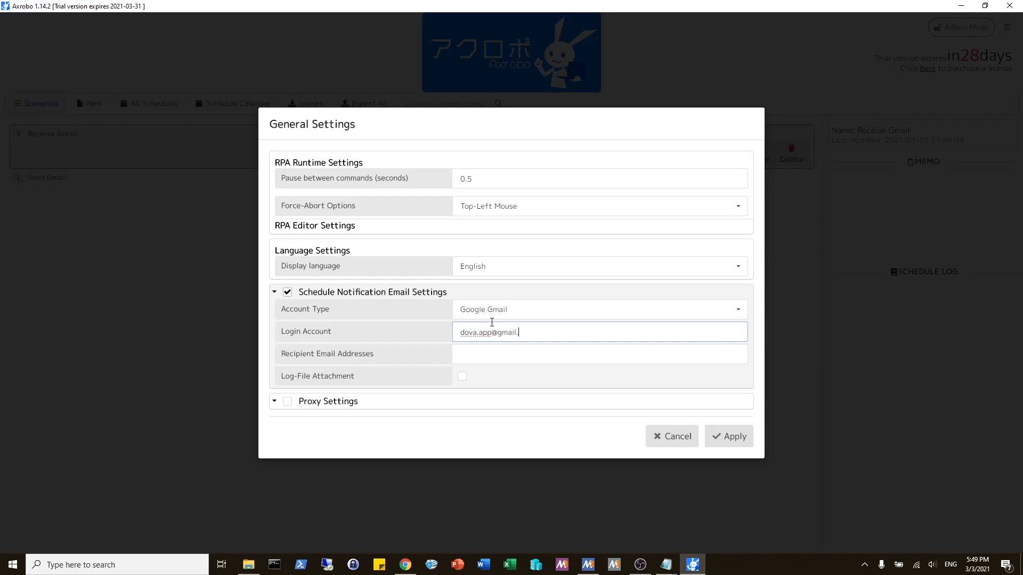
{"action": "key", "text": "Tab"}
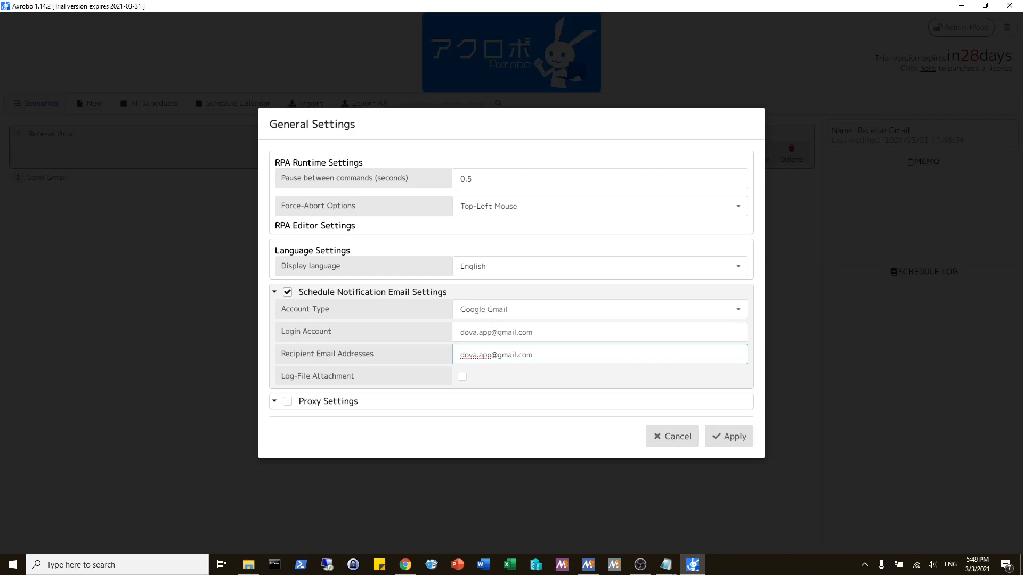
{"action": "left_click", "coordinate": [437, 348]}
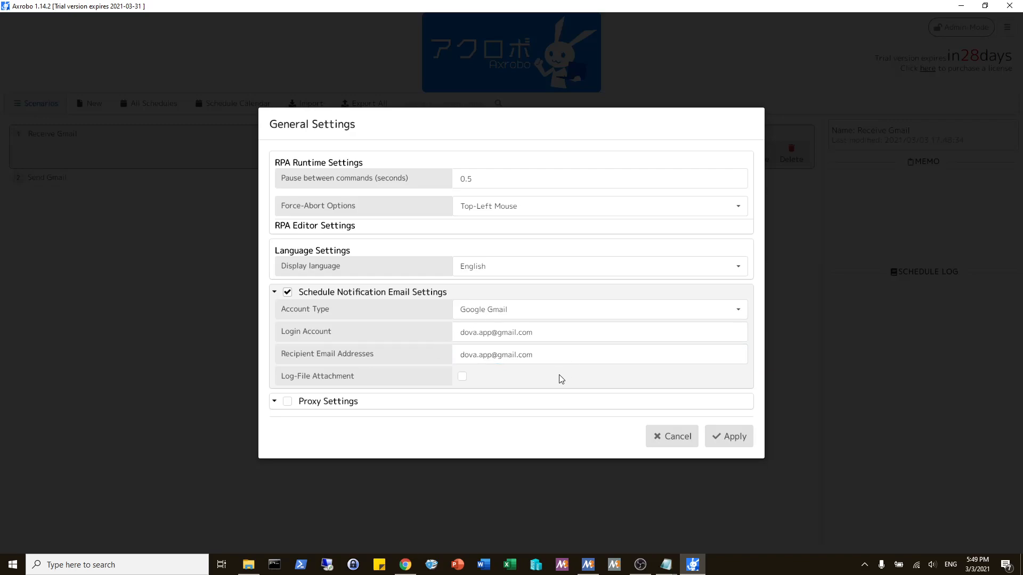
{"action": "left_click", "coordinate": [468, 381]}
{"action": "left_click", "coordinate": [743, 439]}
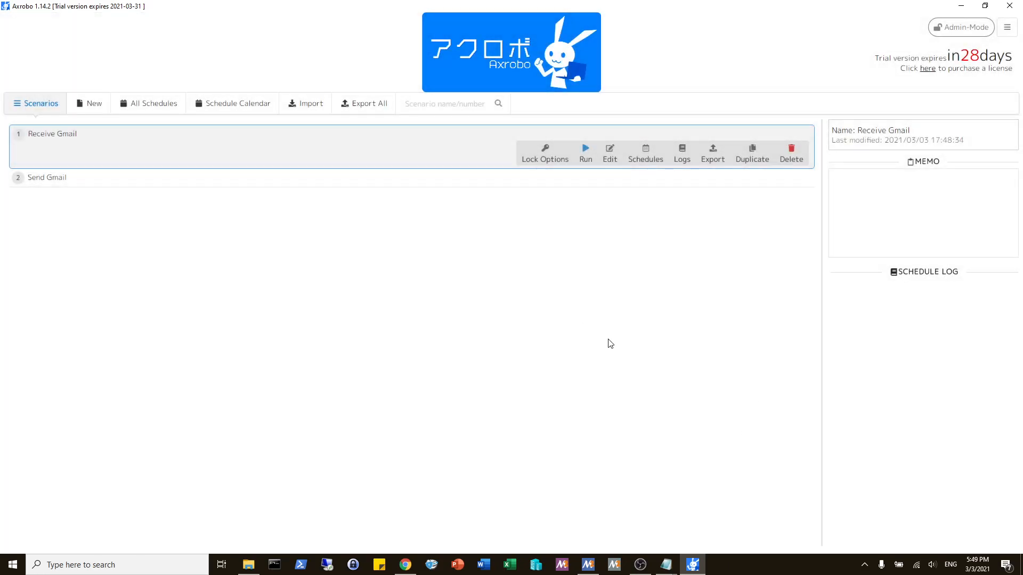
Step: Check the current system time and add a day schedule to the Send Gmail scenario
{"action": "left_click", "coordinate": [512, 176]}
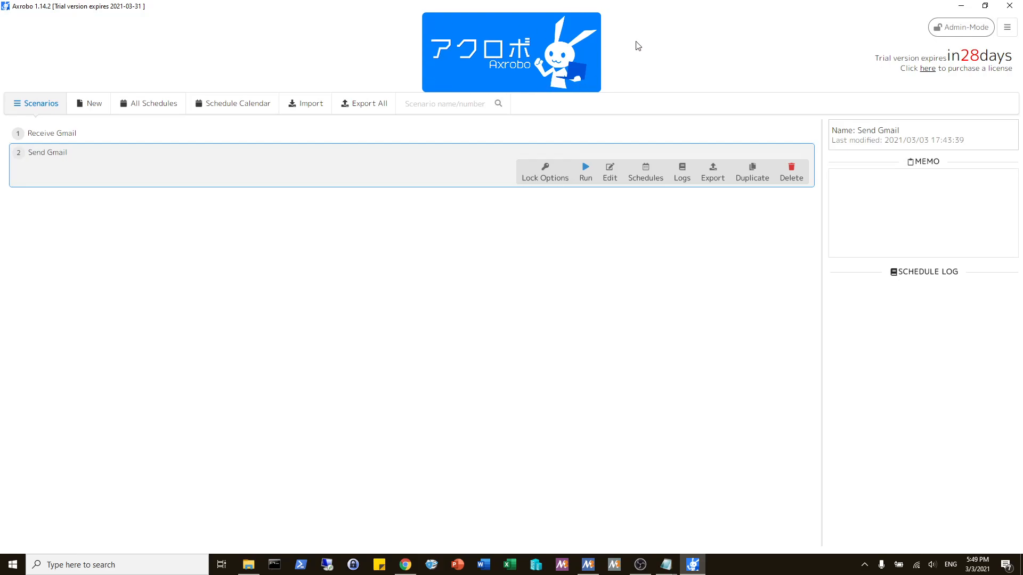
{"action": "left_click", "coordinate": [977, 564]}
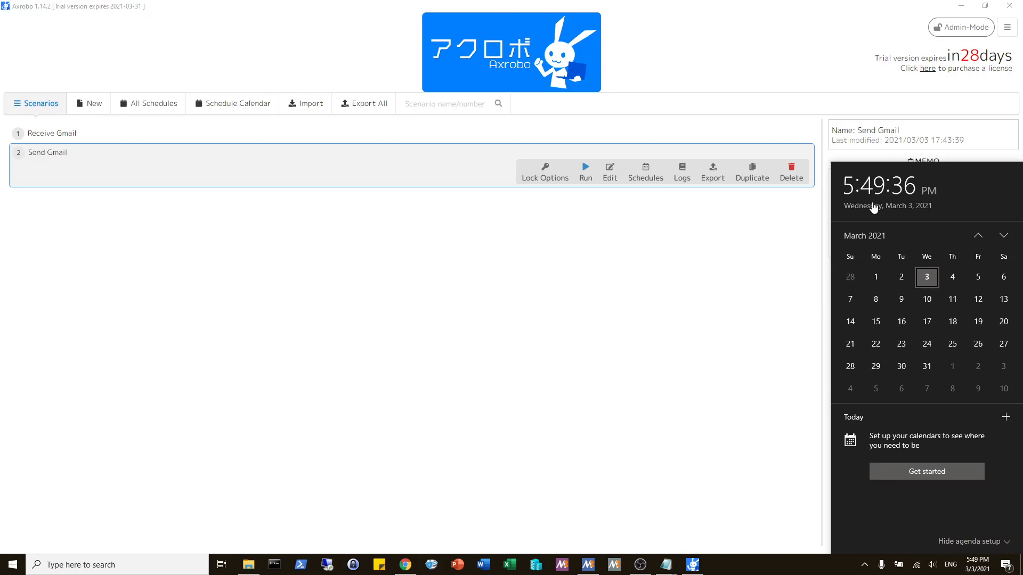
{"action": "left_click", "coordinate": [656, 246]}
{"action": "left_click", "coordinate": [650, 170]}
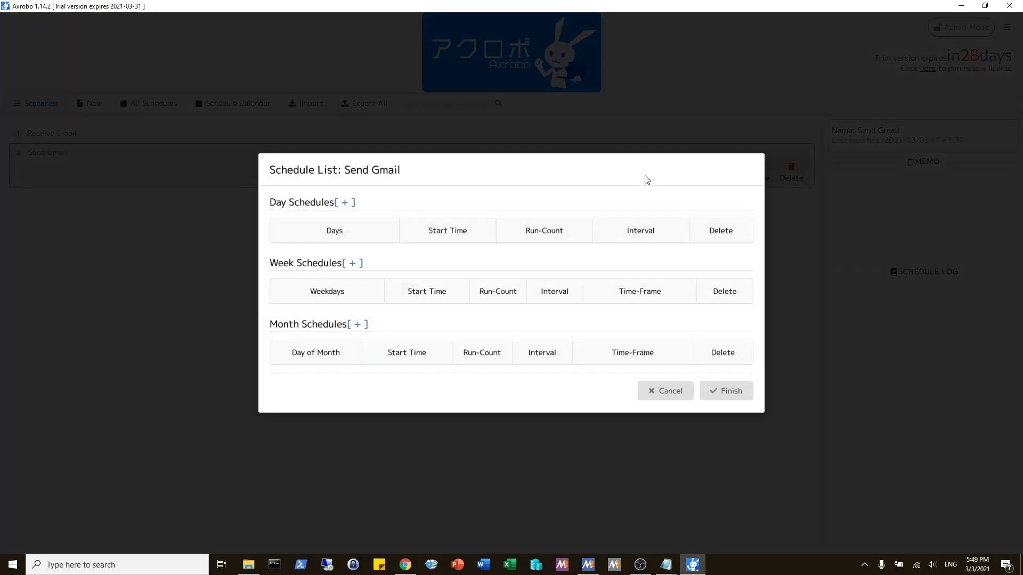
{"action": "left_click", "coordinate": [344, 205]}
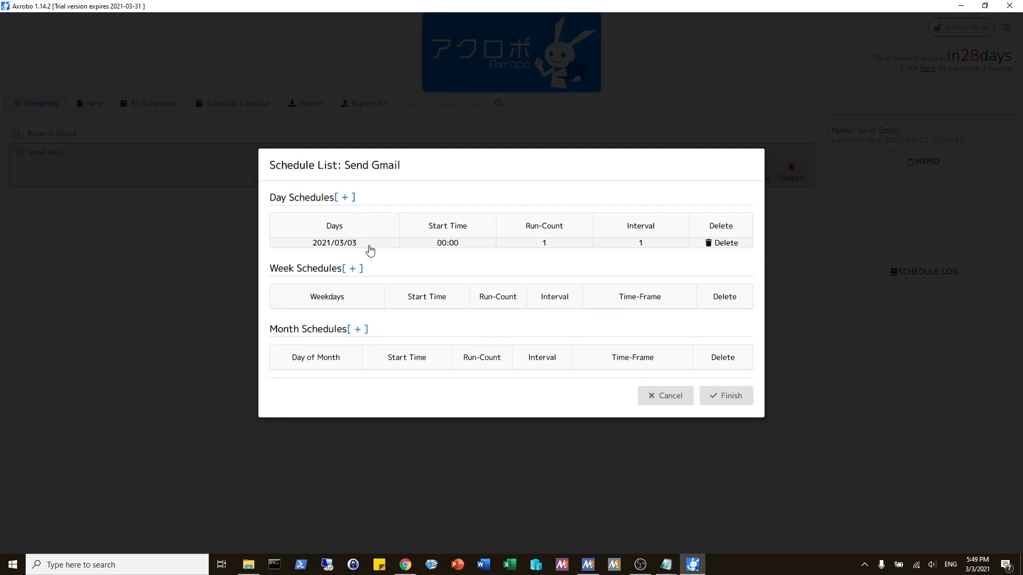
Step: Set the new day schedule's start time to 17:50 and save the Send Gmail schedule list
{"action": "left_click", "coordinate": [370, 249]}
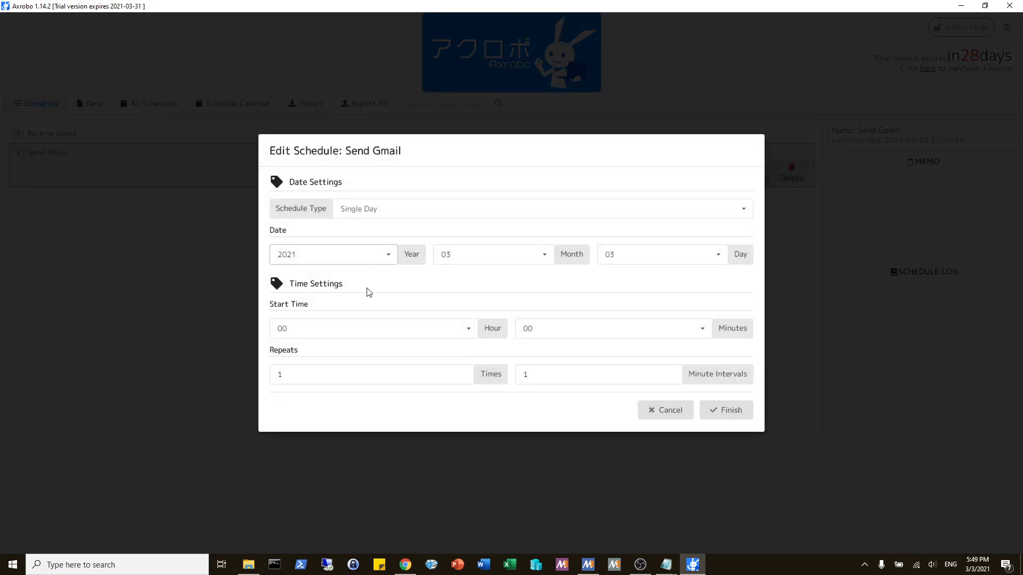
{"action": "left_click", "coordinate": [366, 329]}
{"action": "scroll", "coordinate": [381, 399], "scroll_direction": "down", "scroll_amount": 5}
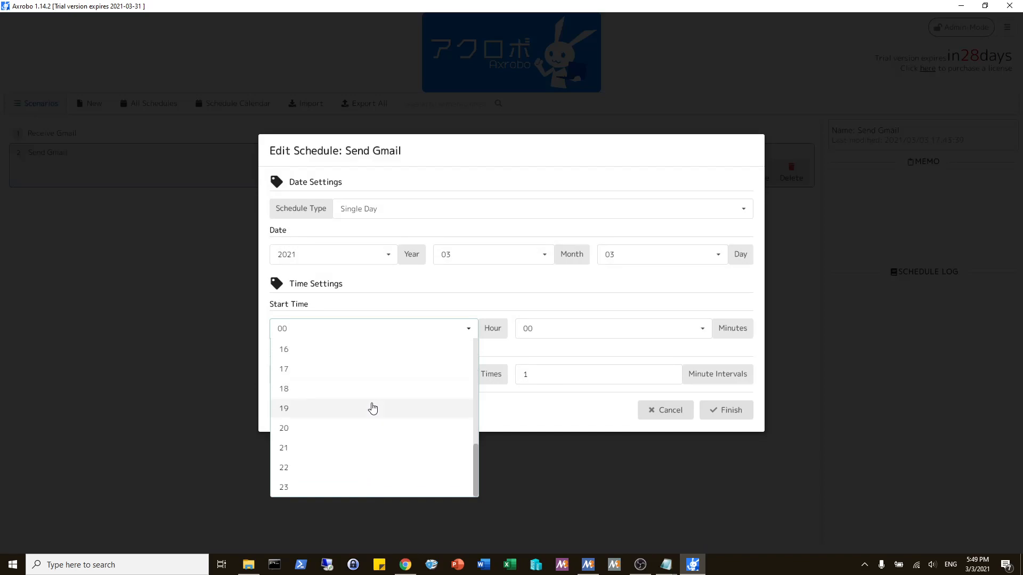
{"action": "left_click", "coordinate": [335, 376]}
{"action": "left_click", "coordinate": [574, 336]}
{"action": "scroll", "coordinate": [586, 426], "scroll_direction": "down", "scroll_amount": 13}
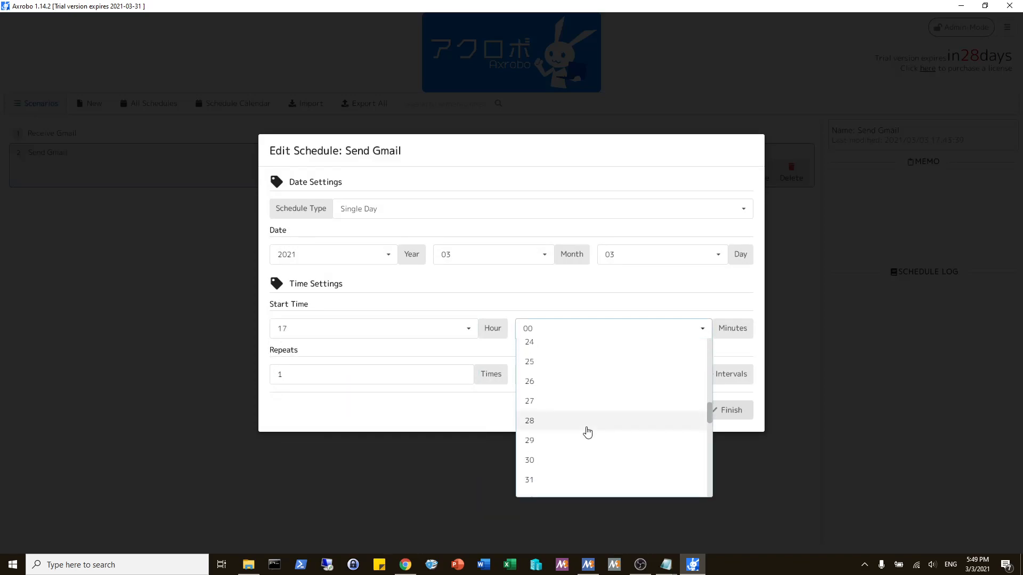
{"action": "left_click", "coordinate": [554, 482]}
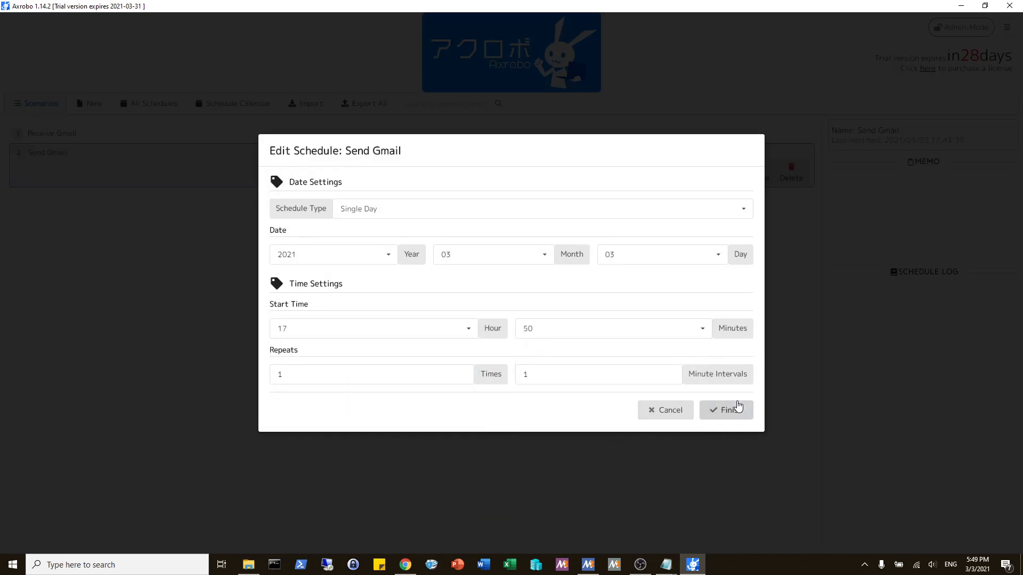
{"action": "left_click", "coordinate": [737, 408]}
{"action": "left_click", "coordinate": [725, 388]}
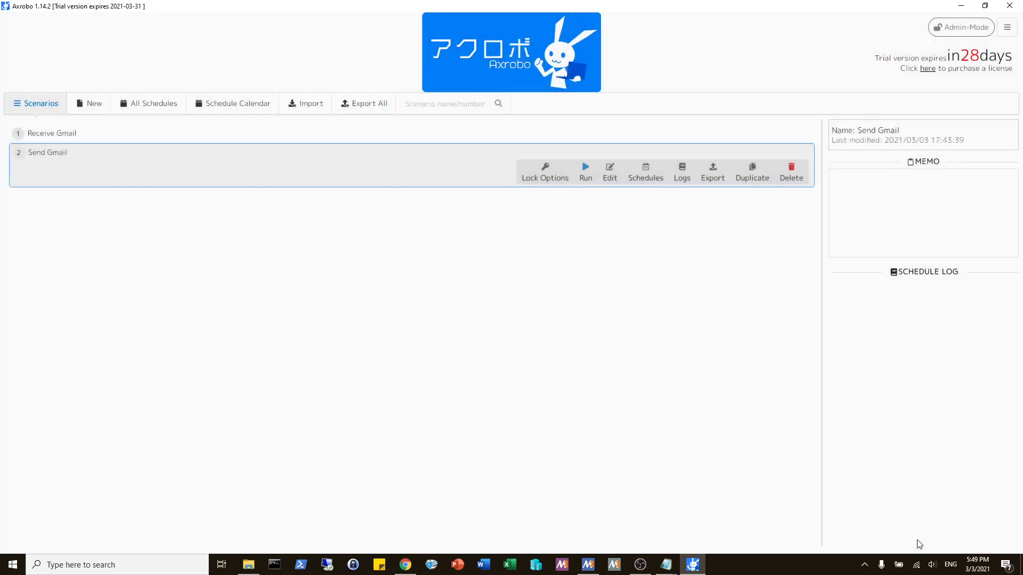
Step: Wait for the scheduled Send Gmail run, switch to Gmail in Chrome, and open the Axrobo schedule notification email
{"action": "left_click", "coordinate": [976, 567]}
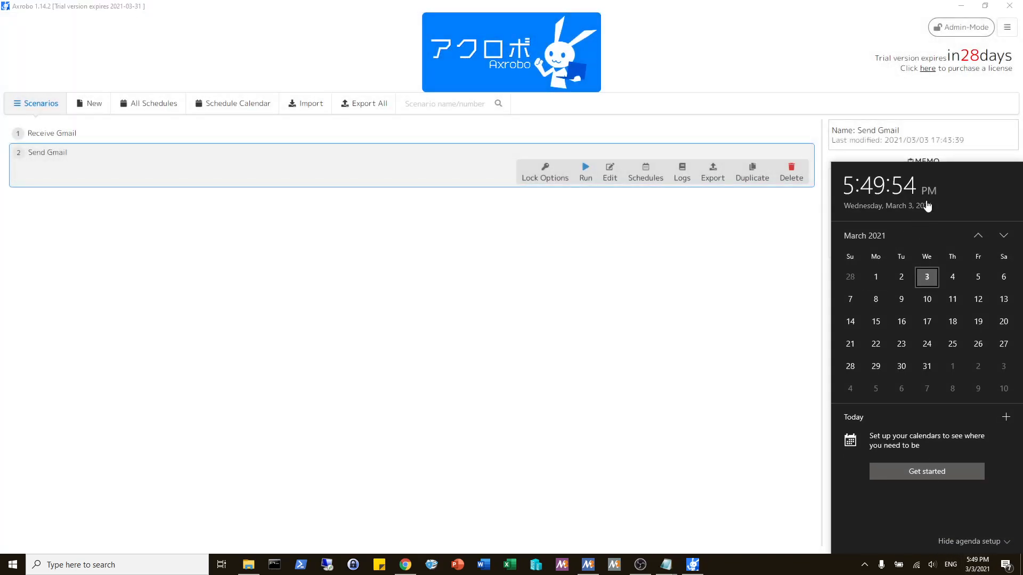
{"action": "left_click", "coordinate": [776, 262]}
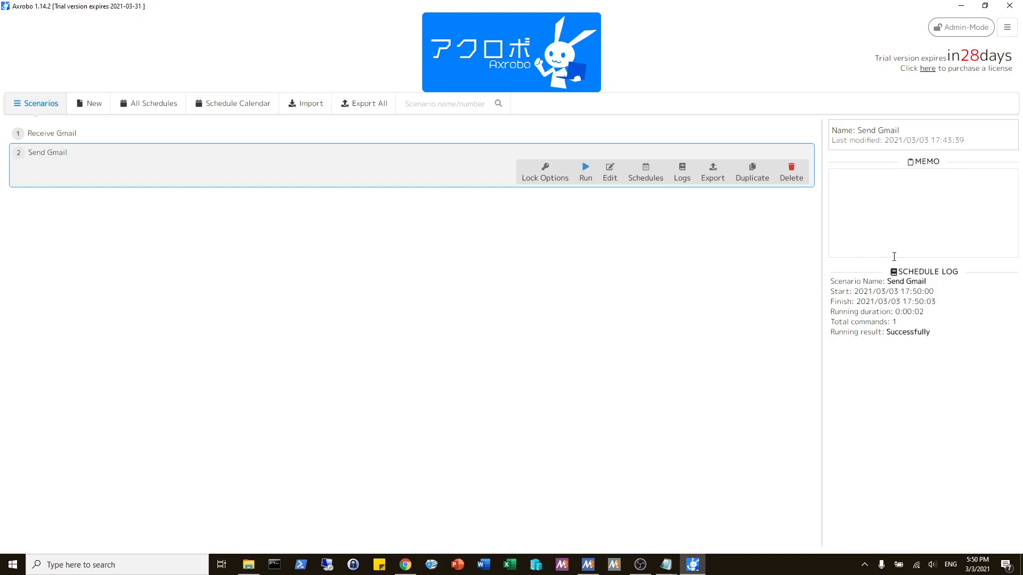
{"action": "left_click", "coordinate": [404, 564]}
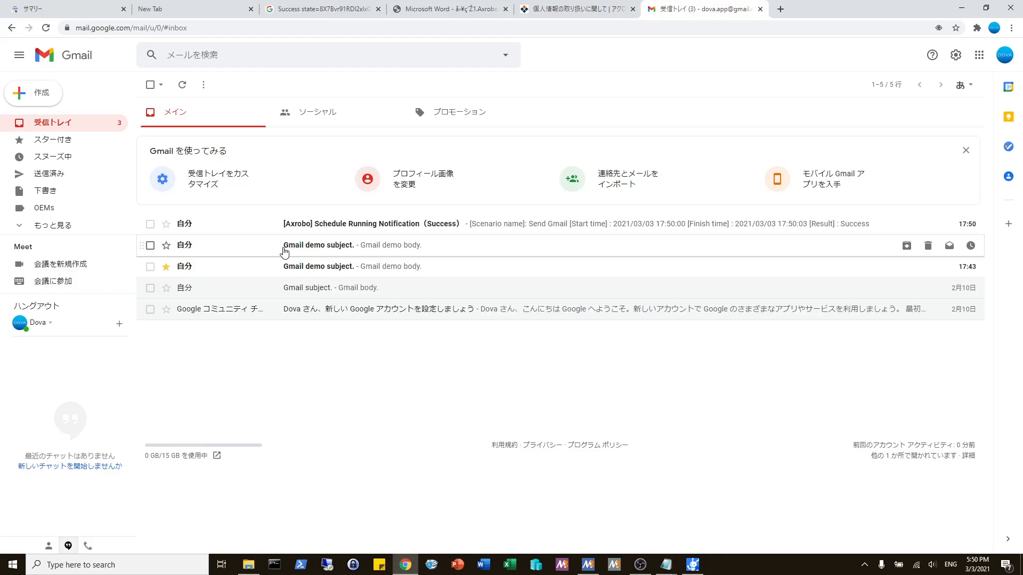
{"action": "left_click", "coordinate": [351, 227]}
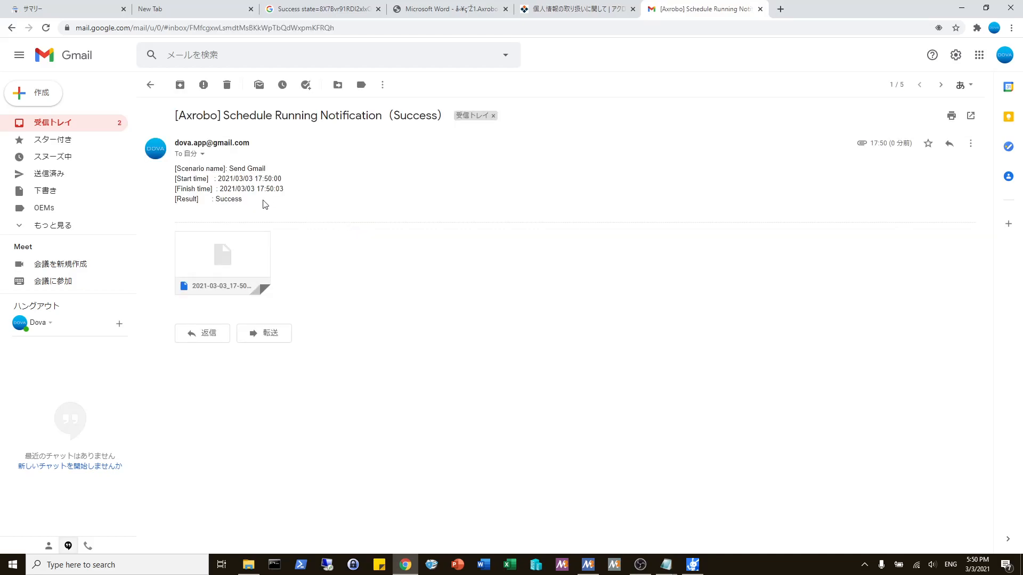
Step: Examine the notification's scenario name, start and finish times, result and log attachment, and return via the inbox to Axrobo
{"action": "left_click_drag", "start_coordinate": [230, 169], "coordinate": [269, 170]}
{"action": "left_click", "coordinate": [235, 167]}
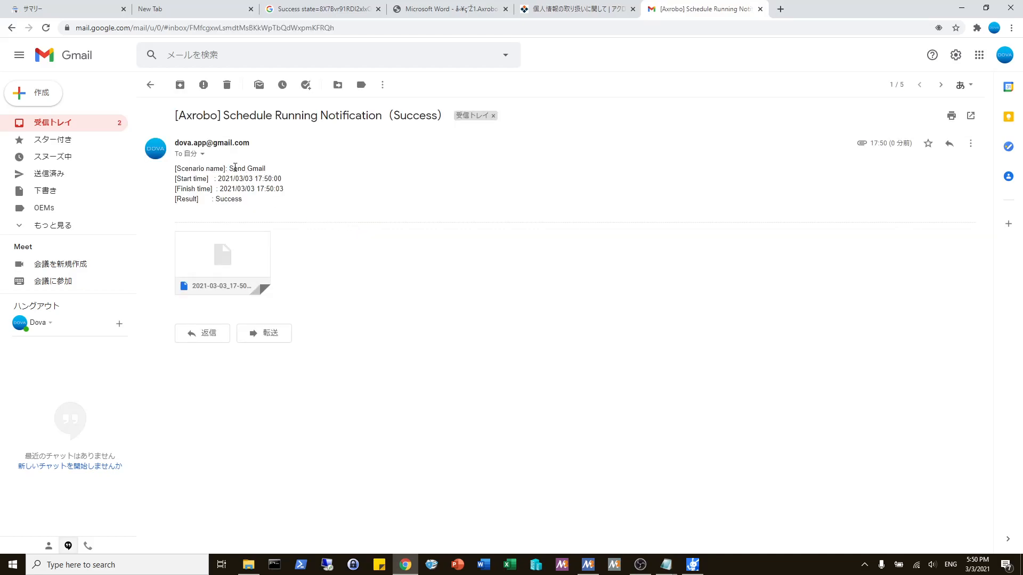
{"action": "double_click", "coordinate": [265, 177]}
{"action": "left_click", "coordinate": [288, 194]}
{"action": "left_click_drag", "start_coordinate": [286, 194], "coordinate": [250, 190]}
{"action": "left_click", "coordinate": [265, 206]}
{"action": "double_click", "coordinate": [228, 200]}
{"action": "left_click", "coordinate": [264, 210]}
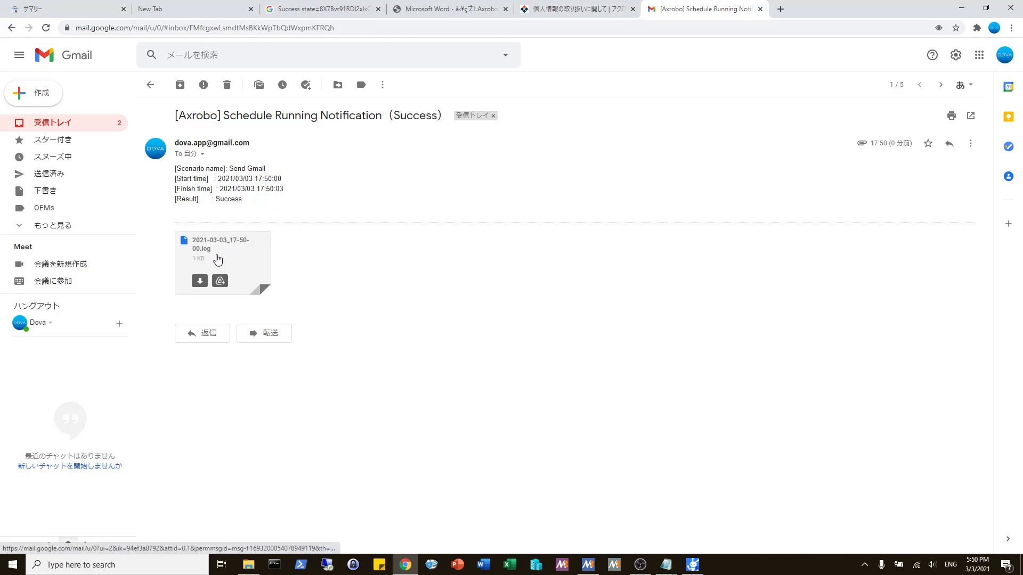
{"action": "left_click", "coordinate": [150, 85]}
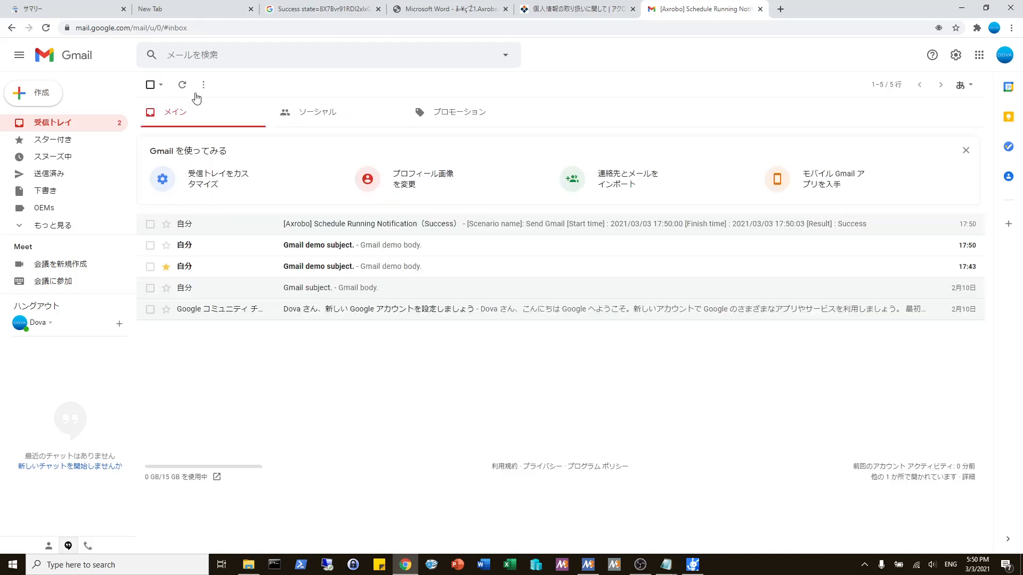
{"action": "left_click", "coordinate": [692, 564]}
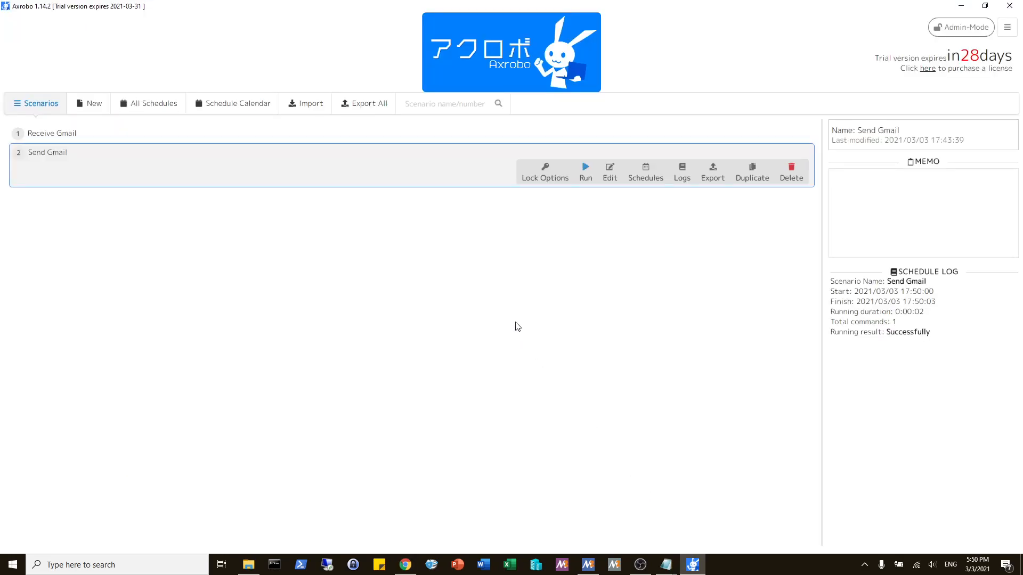